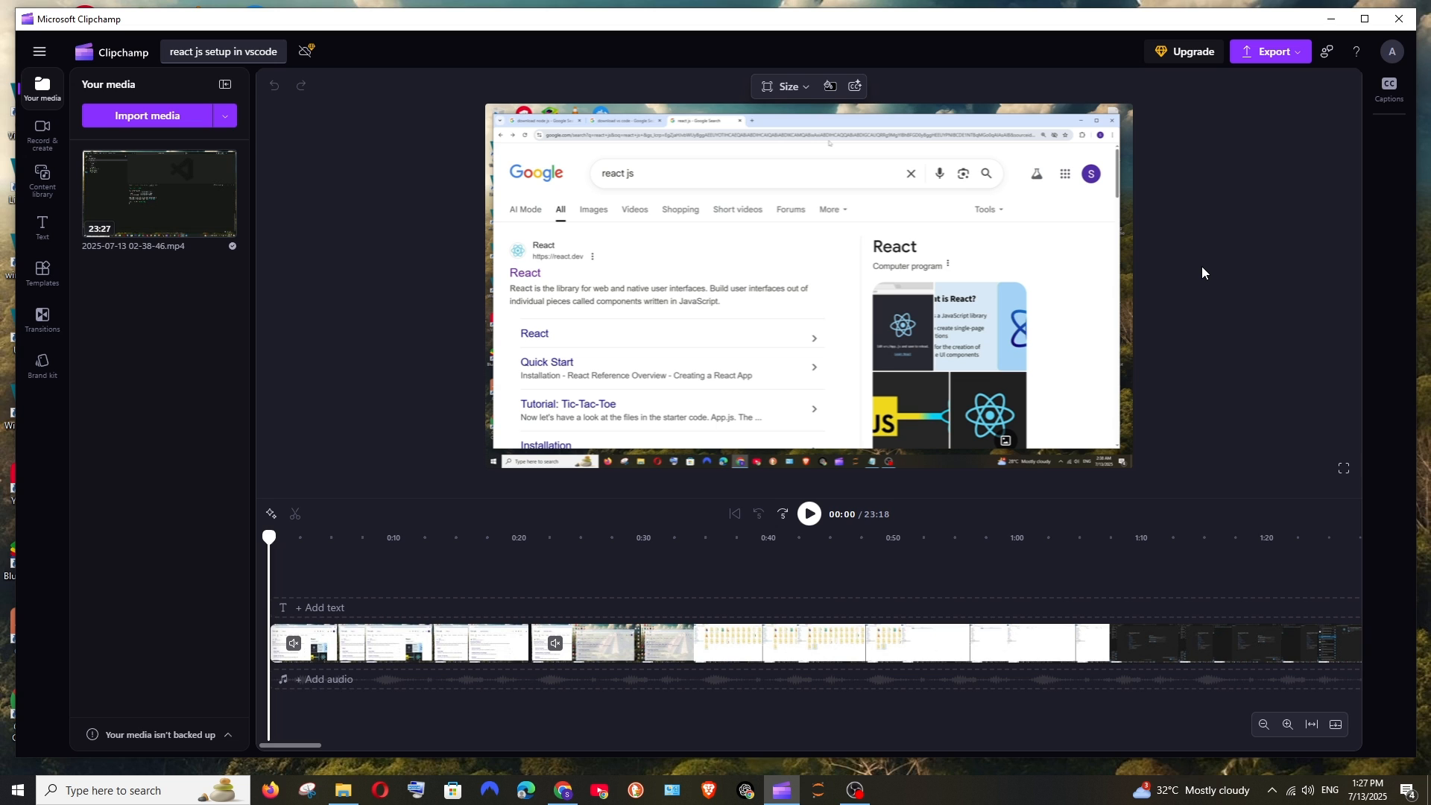
Step: Split the second timeline clip at about 25.5 seconds
{"action": "left_click", "coordinate": [899, 147]}
{"action": "left_click", "coordinate": [306, 220]}
{"action": "scroll", "coordinate": [647, 588], "scroll_direction": "up", "scroll_amount": 2}
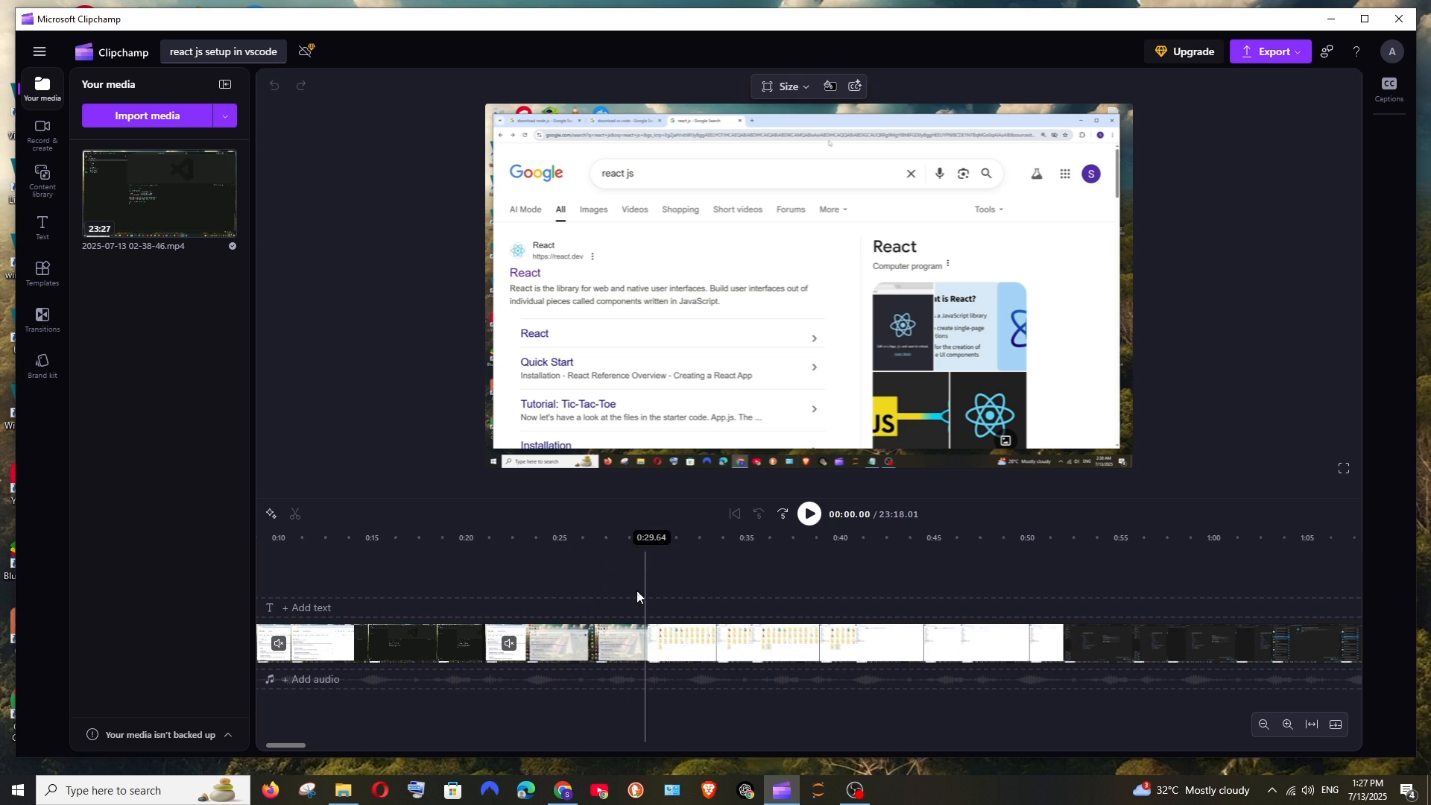
{"action": "left_click", "coordinate": [582, 656]}
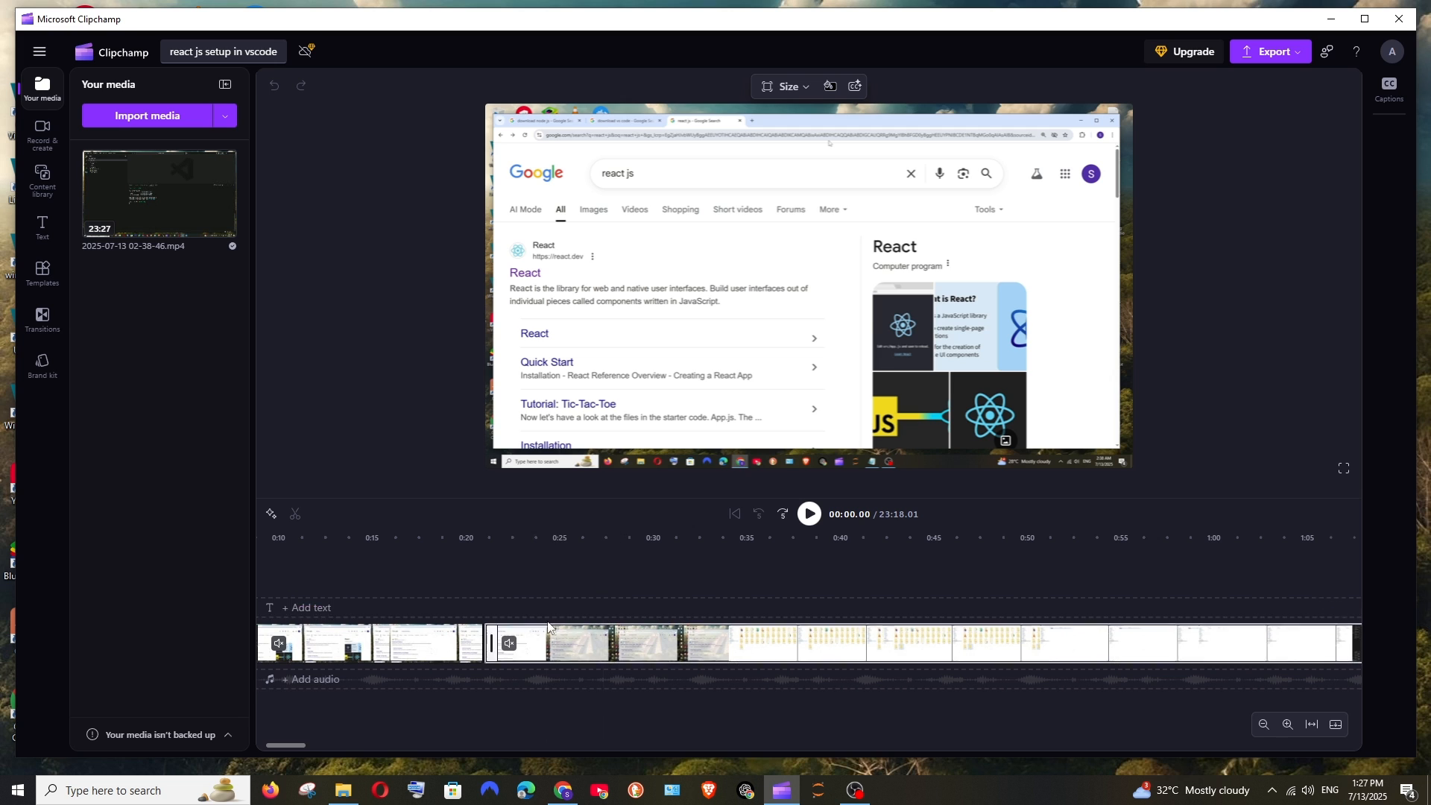
{"action": "left_click", "coordinate": [589, 575]}
{"action": "left_click", "coordinate": [569, 589]}
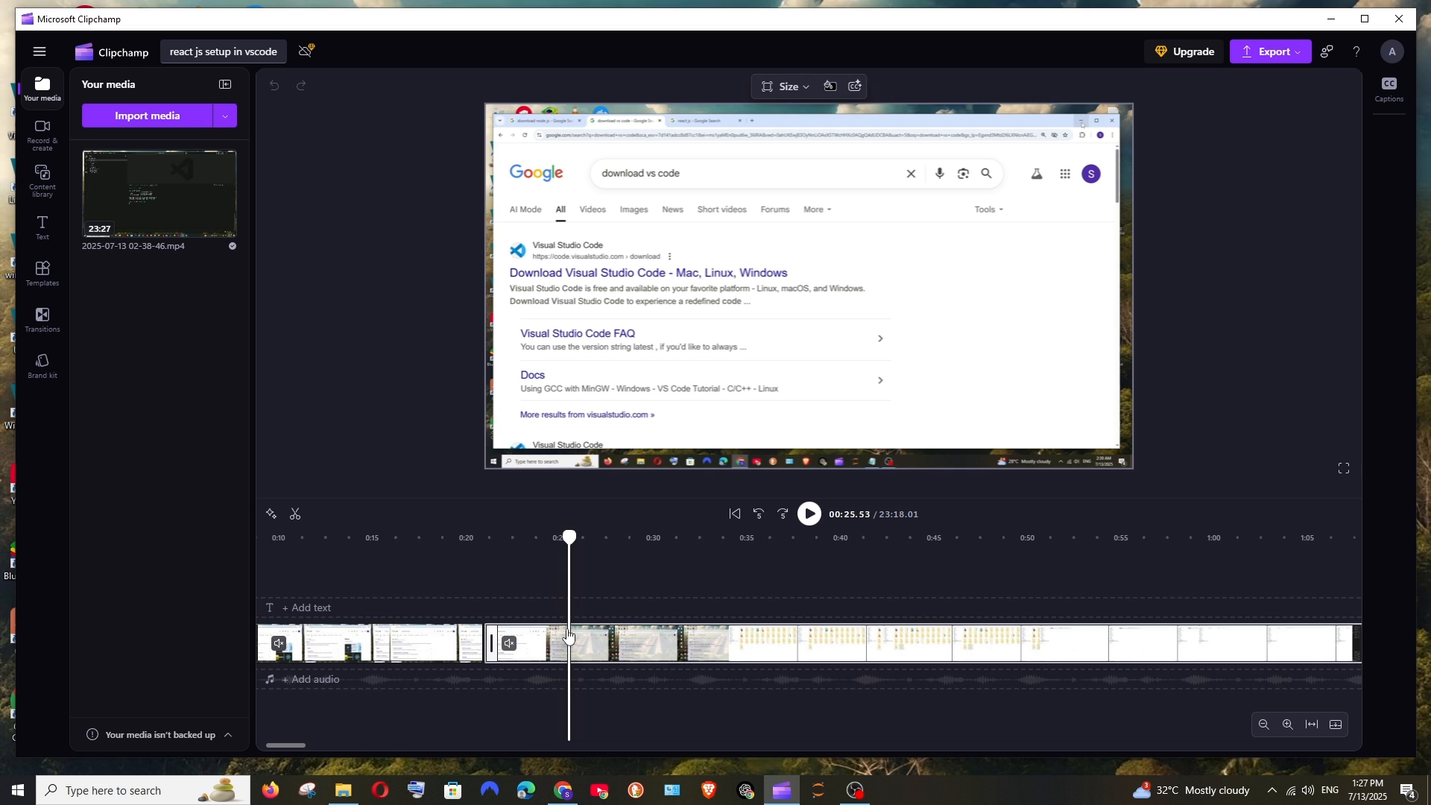
{"action": "left_click", "coordinate": [295, 514]}
{"action": "left_click", "coordinate": [532, 644]}
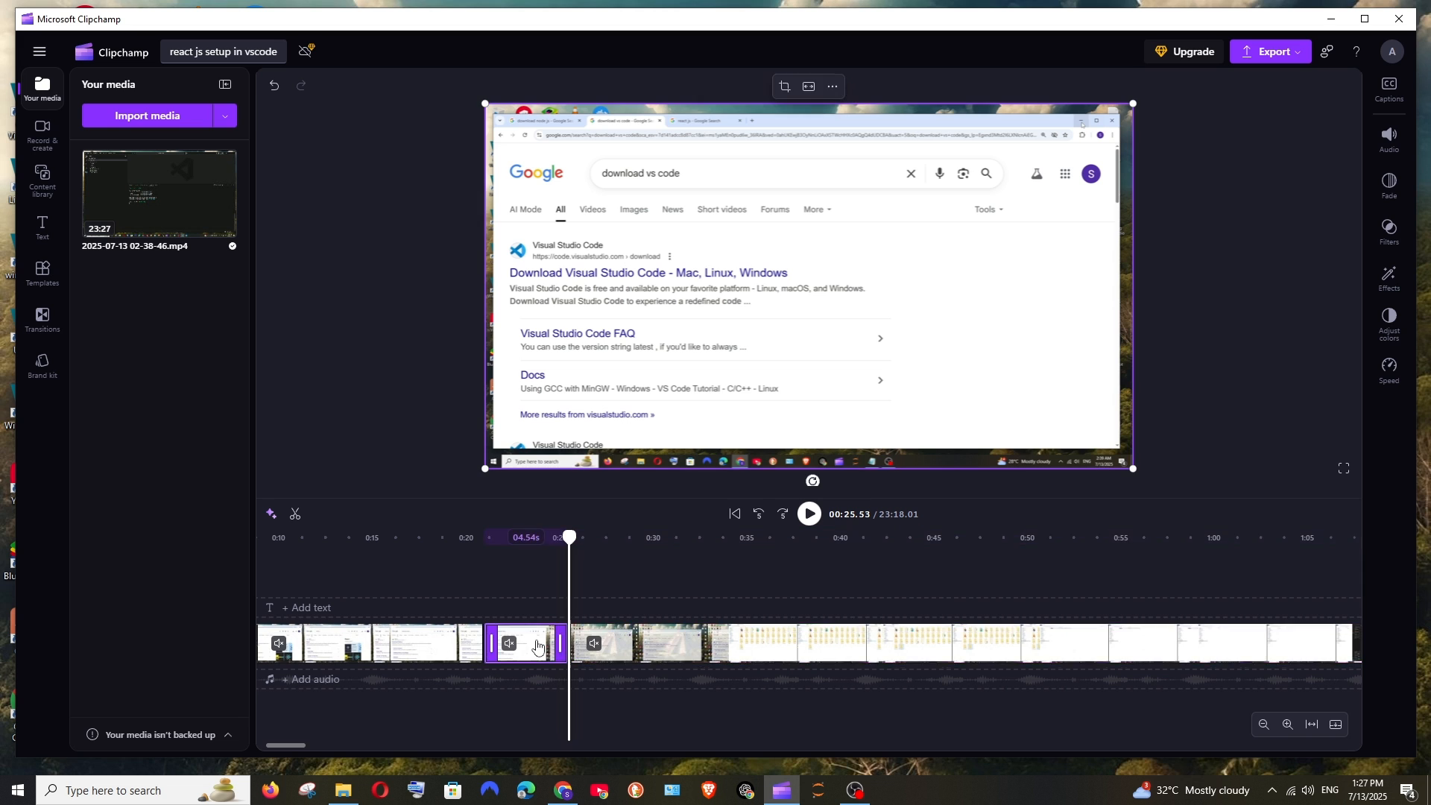
Step: Add a transition at the new cut between the two split clips
{"action": "left_click", "coordinate": [634, 640]}
{"action": "left_click_drag", "start_coordinate": [568, 538], "coordinate": [520, 547]}
{"action": "scroll", "coordinate": [598, 554], "scroll_direction": "up", "scroll_amount": 1}
{"action": "scroll", "coordinate": [598, 554], "scroll_direction": "up", "scroll_amount": 1}
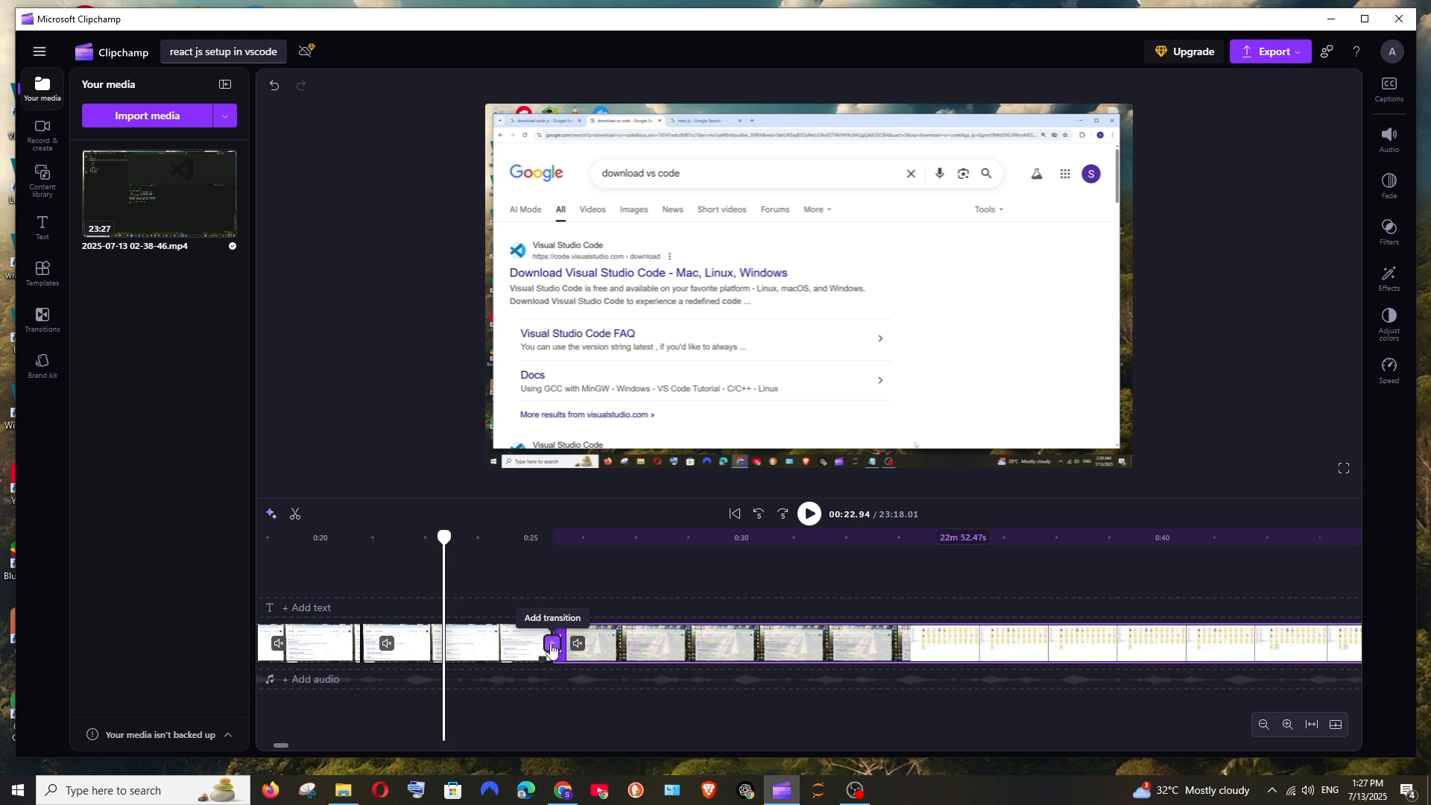
{"action": "scroll", "coordinate": [551, 648], "scroll_direction": "up", "scroll_amount": 2}
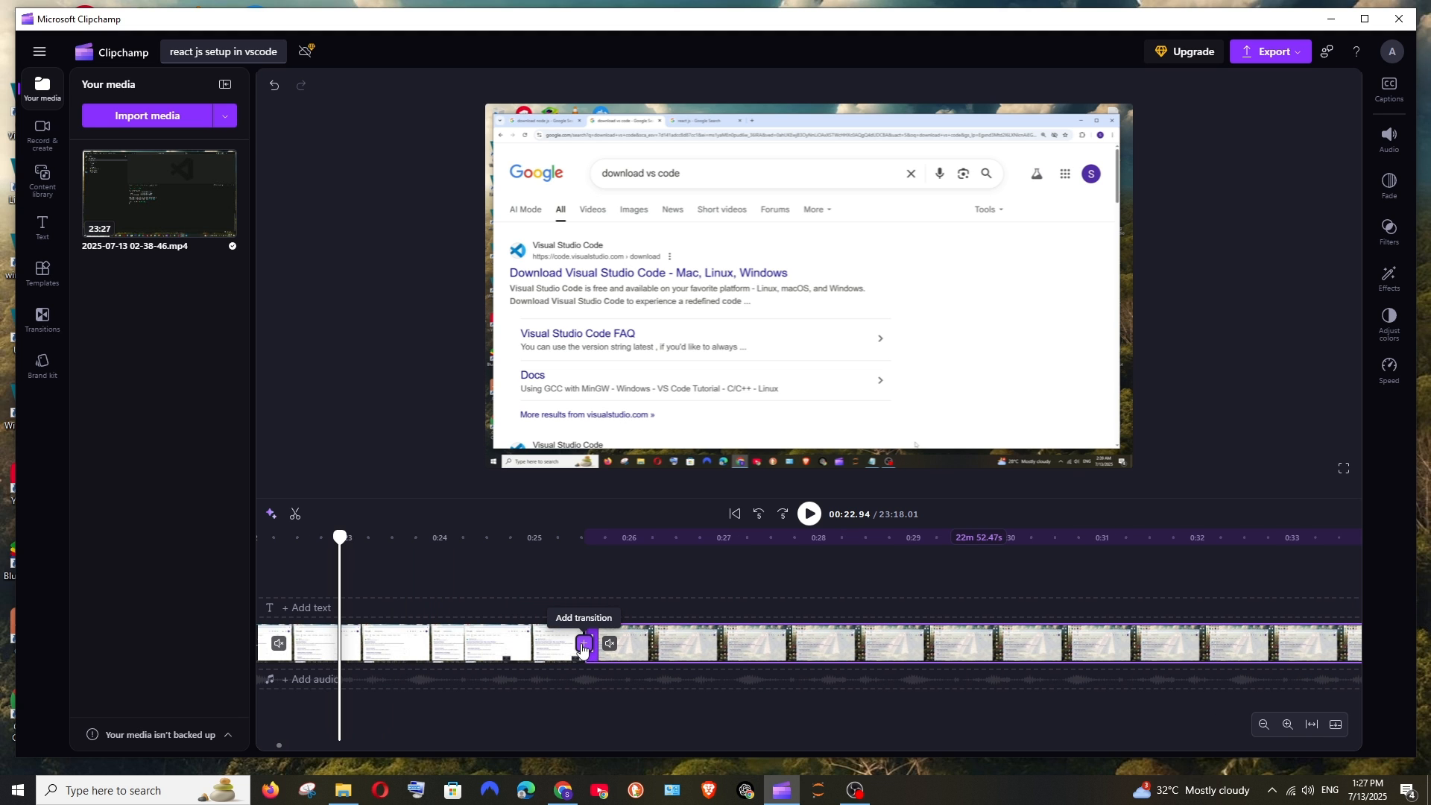
{"action": "left_click", "coordinate": [584, 643]}
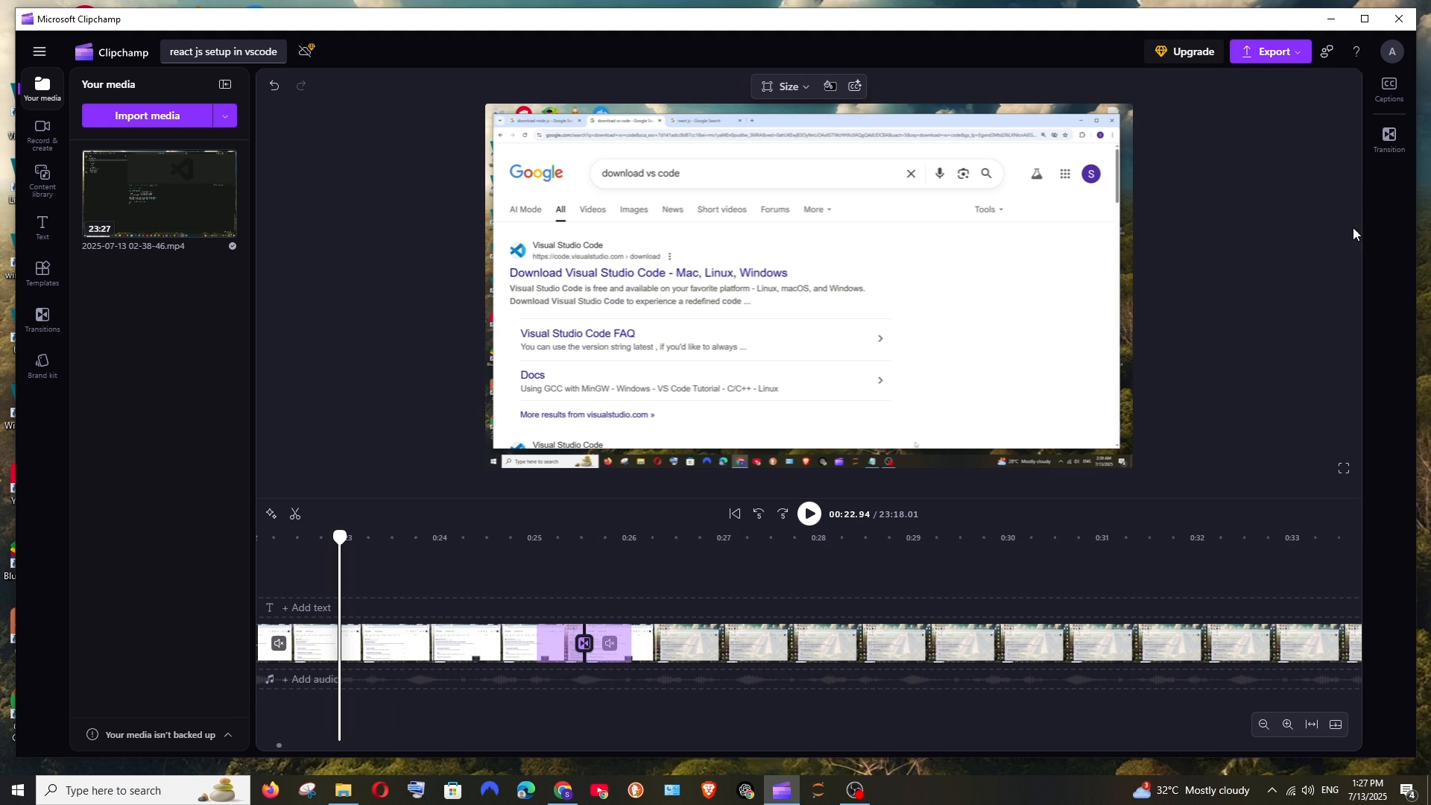
Step: Look through the transition styles offered for the cut at about 25.5 seconds and remove its transition
{"action": "left_click", "coordinate": [1389, 153]}
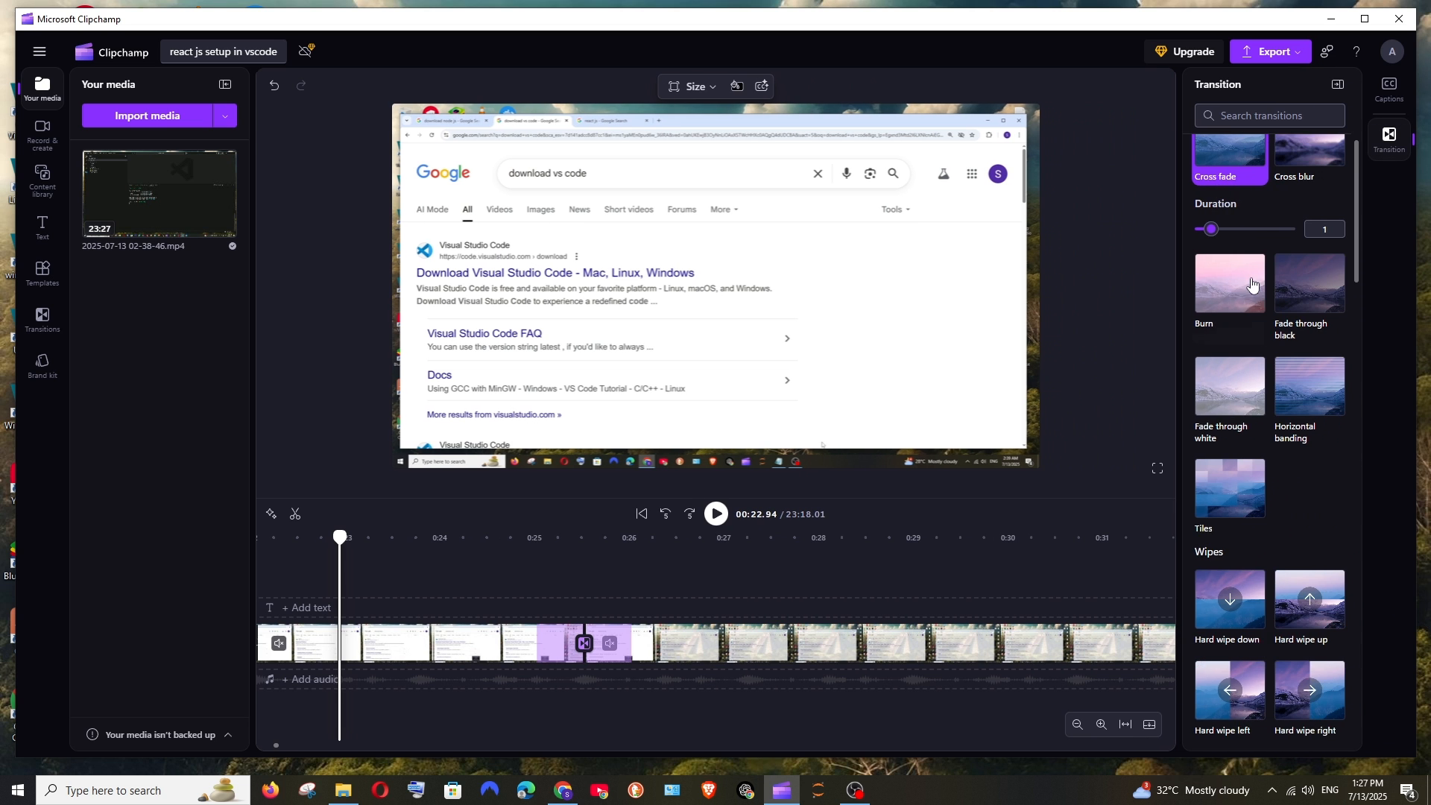
{"action": "scroll", "coordinate": [1243, 385], "scroll_direction": "down", "scroll_amount": 15}
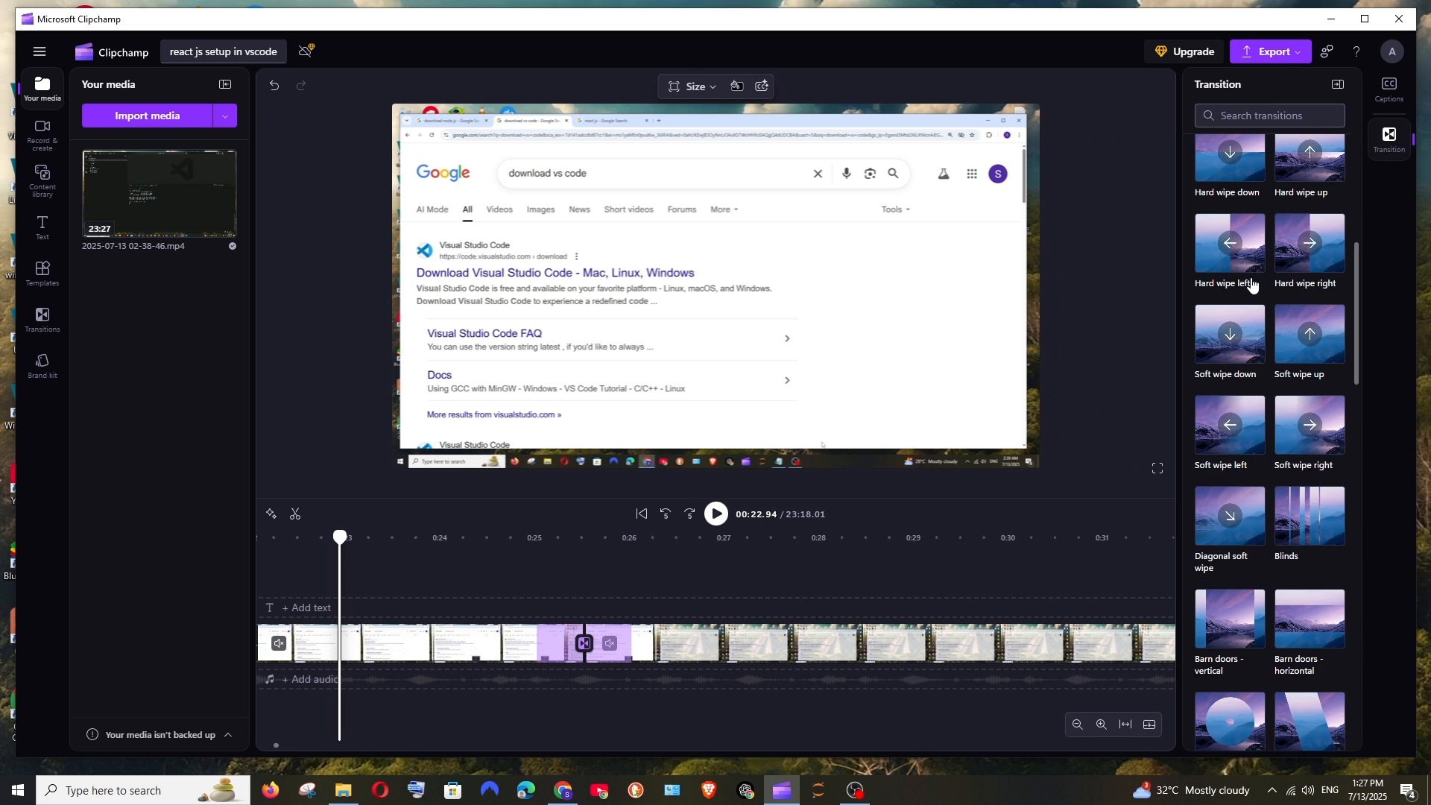
{"action": "scroll", "coordinate": [1243, 385], "scroll_direction": "up", "scroll_amount": 15}
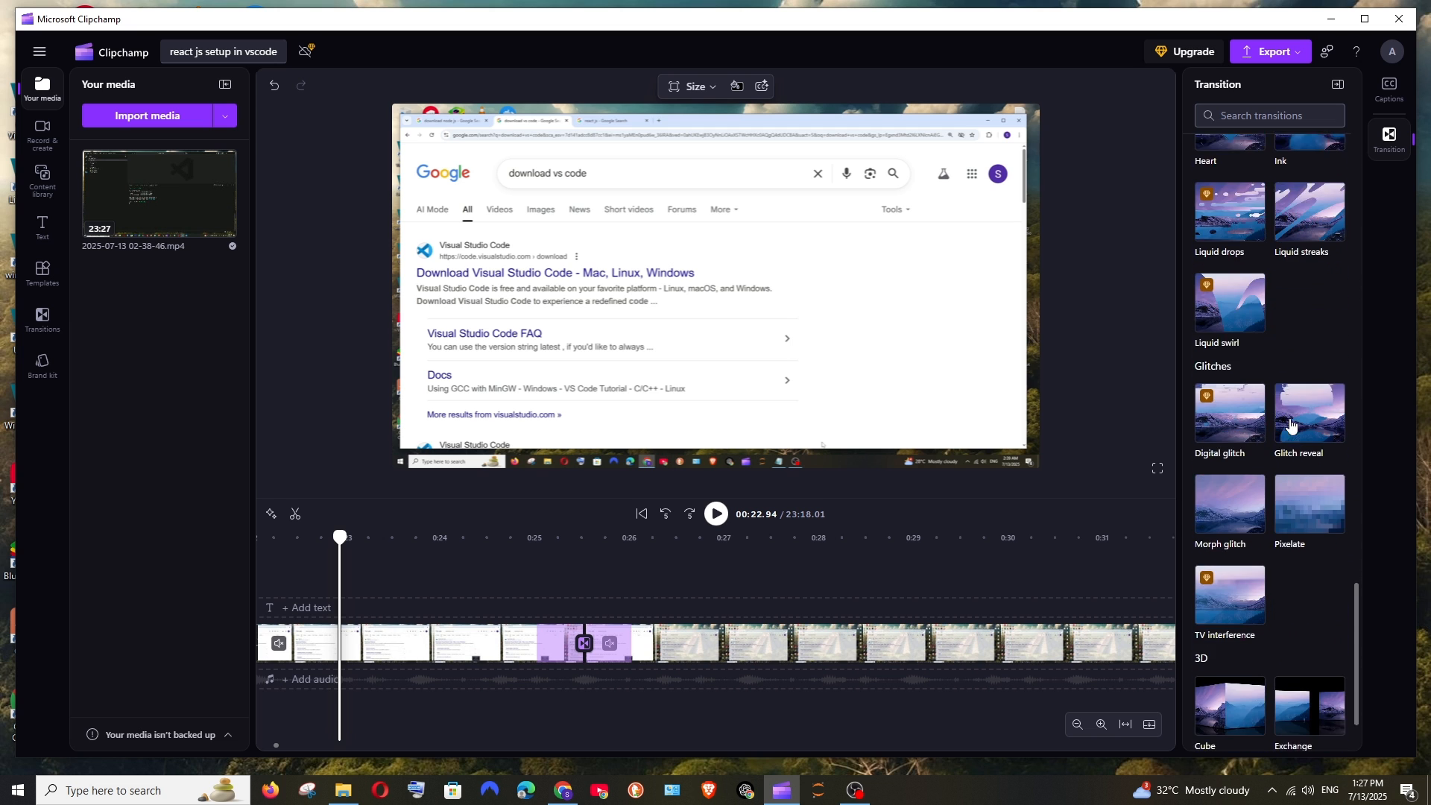
{"action": "scroll", "coordinate": [1256, 313], "scroll_direction": "down", "scroll_amount": 10}
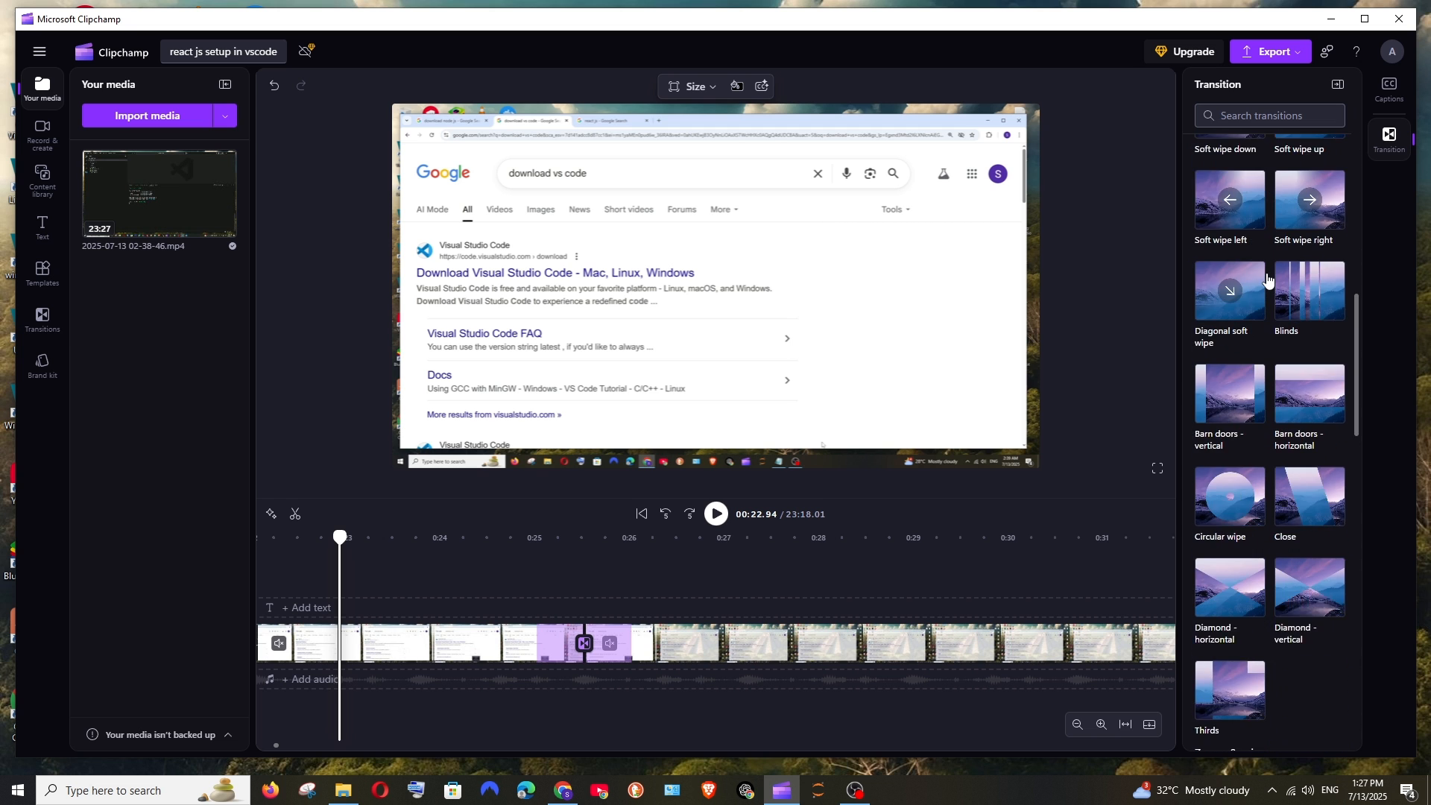
{"action": "scroll", "coordinate": [1267, 280], "scroll_direction": "up", "scroll_amount": 5}
{"action": "scroll", "coordinate": [1267, 280], "scroll_direction": "up", "scroll_amount": 10}
{"action": "left_click", "coordinate": [1230, 183]}
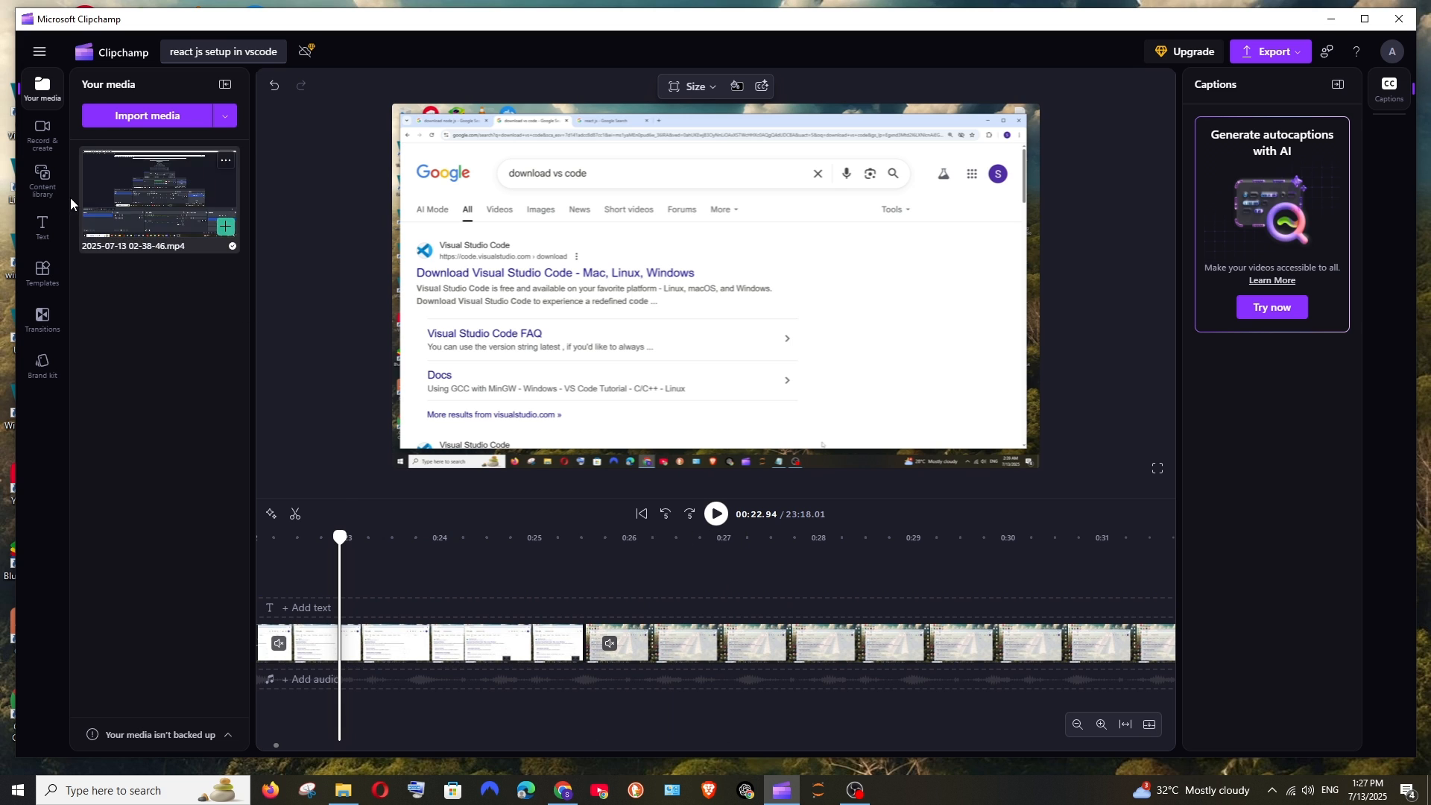
Step: Dismiss the hint in the transitions library and place the Burn transition on the cut at about 25.5 seconds
{"action": "left_click", "coordinate": [41, 336]}
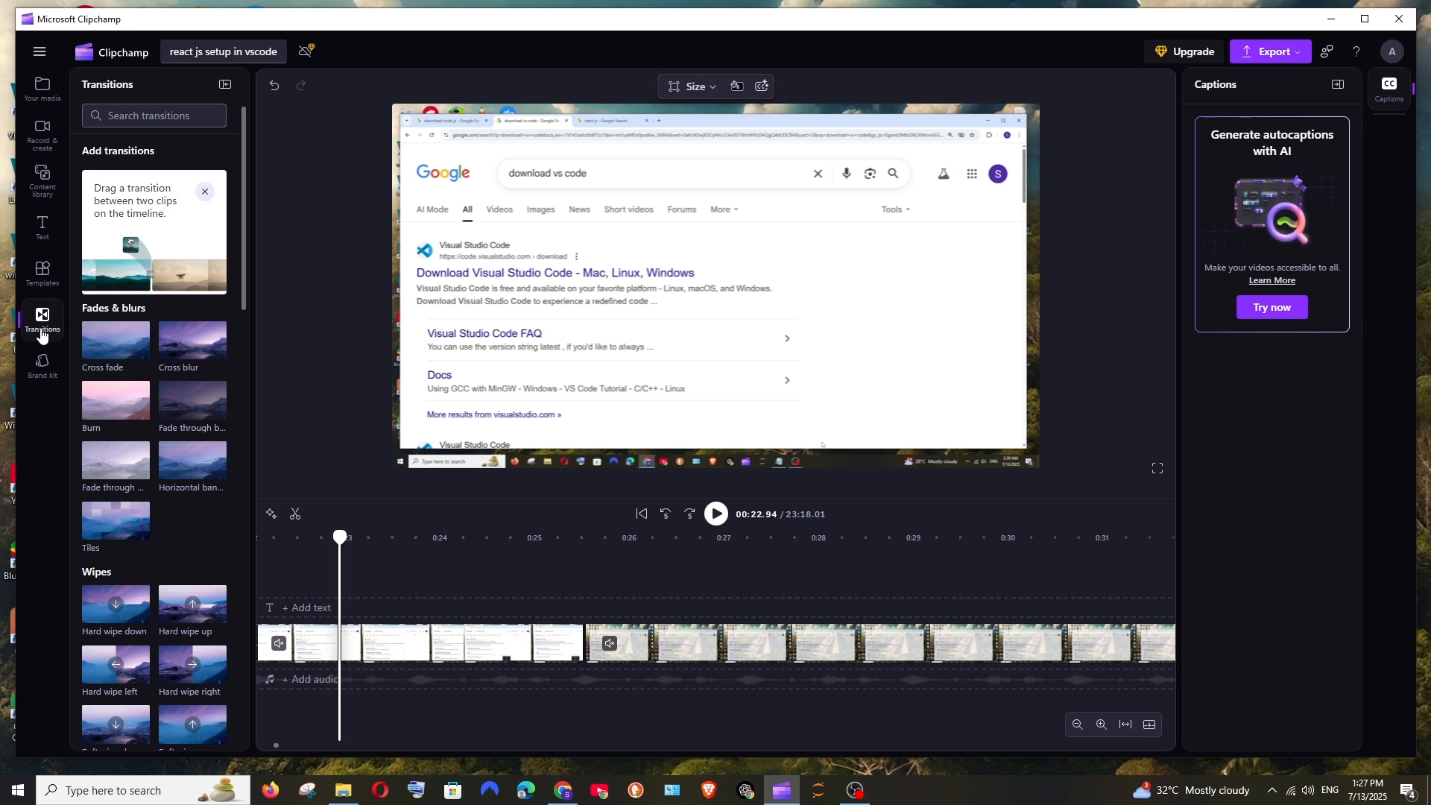
{"action": "left_click", "coordinate": [203, 193]}
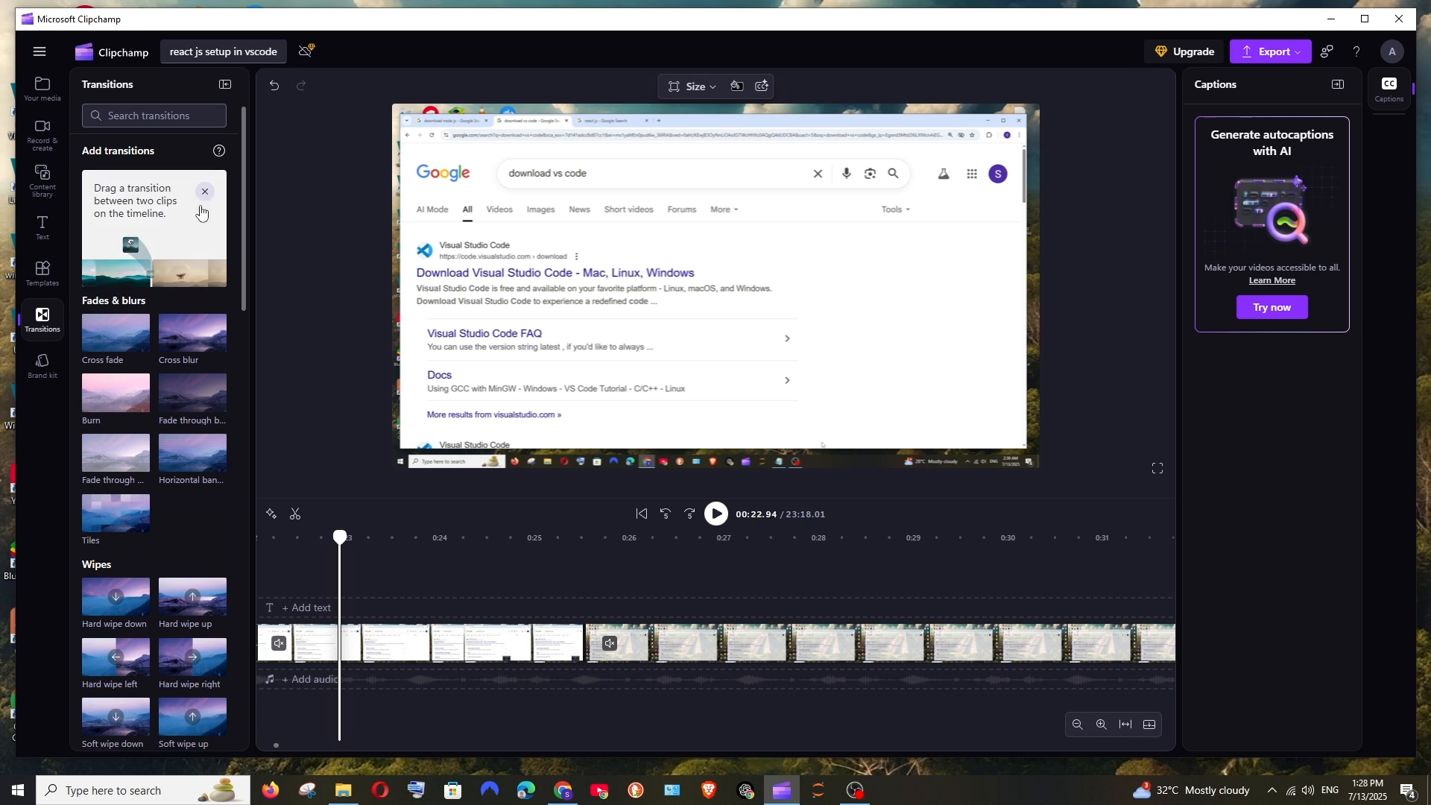
{"action": "key", "text": "ctrl+z"}
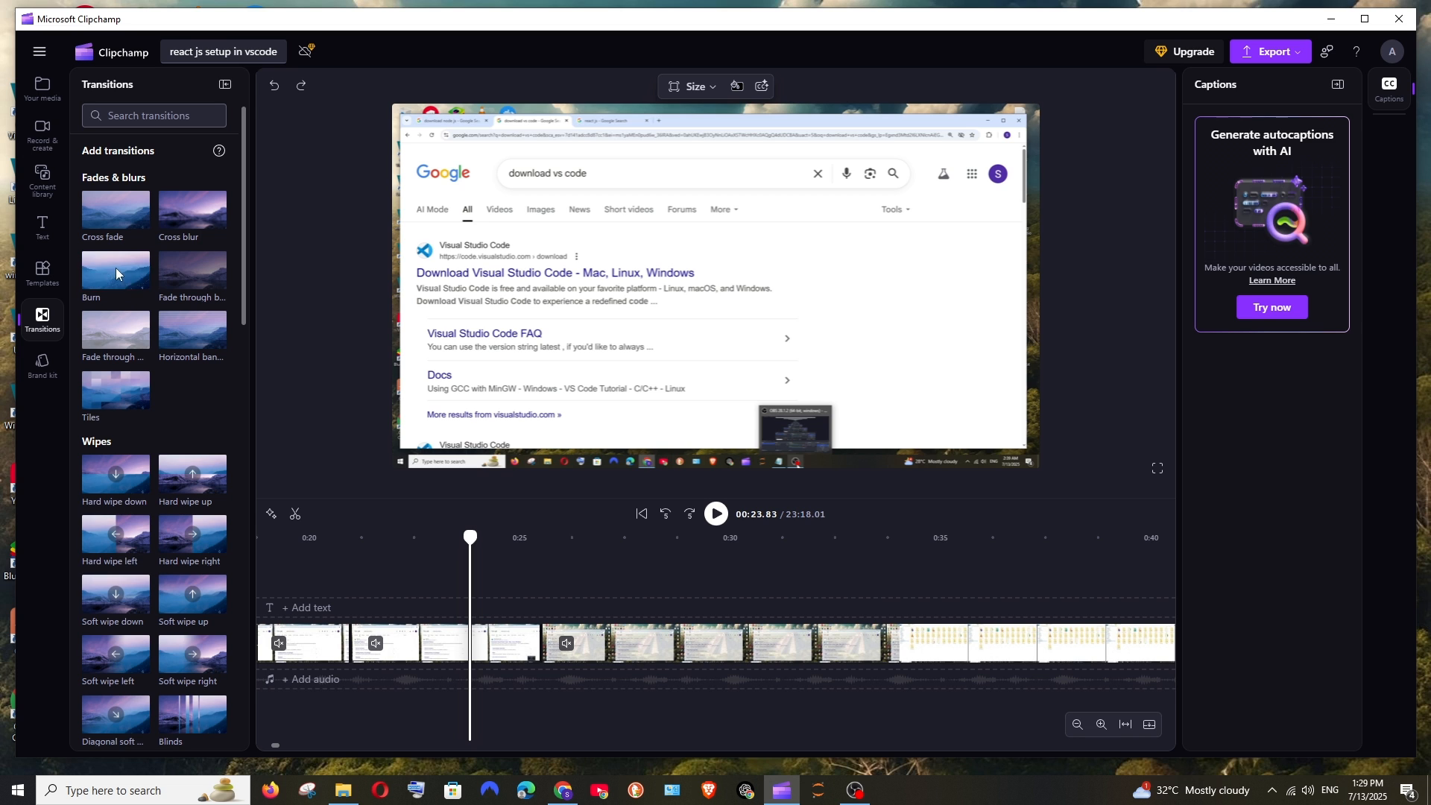
{"action": "mouse_move", "coordinate": [100, 266]}
{"action": "left_mouse_down"}
{"action": "mouse_move", "coordinate": [387, 451]}
{"action": "mouse_move", "coordinate": [520, 574]}
{"action": "mouse_move", "coordinate": [525, 627]}
{"action": "mouse_move", "coordinate": [541, 640]}
{"action": "left_mouse_up"}
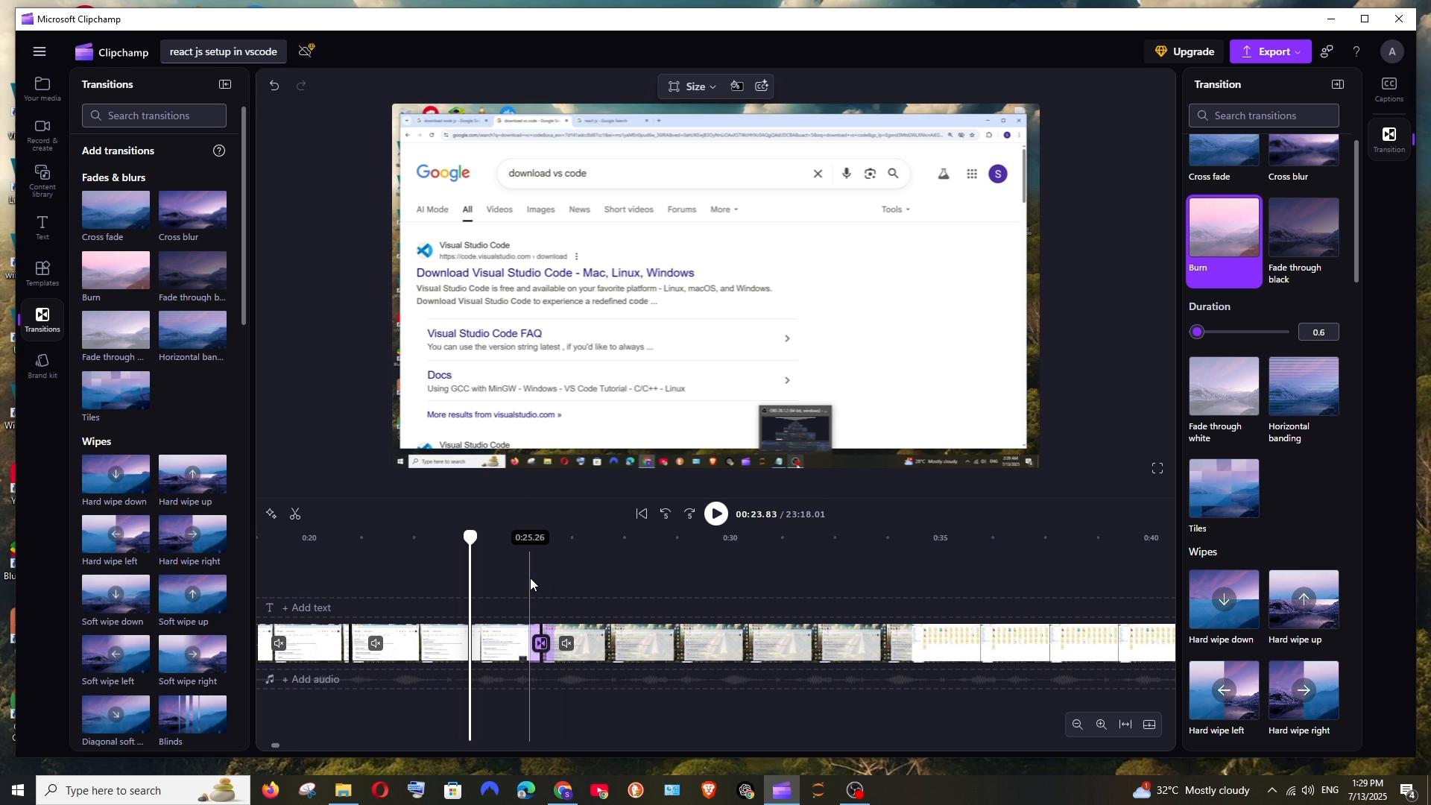
Step: Play back the Burn transition twice, starting at about 25 seconds
{"action": "scroll", "coordinate": [530, 578], "scroll_direction": "up", "scroll_amount": 2, "text": "ctrl"}
{"action": "scroll", "coordinate": [529, 578], "scroll_direction": "up", "scroll_amount": 1, "text": "ctrl"}
{"action": "scroll", "coordinate": [1298, 365], "scroll_direction": "down", "scroll_amount": 5}
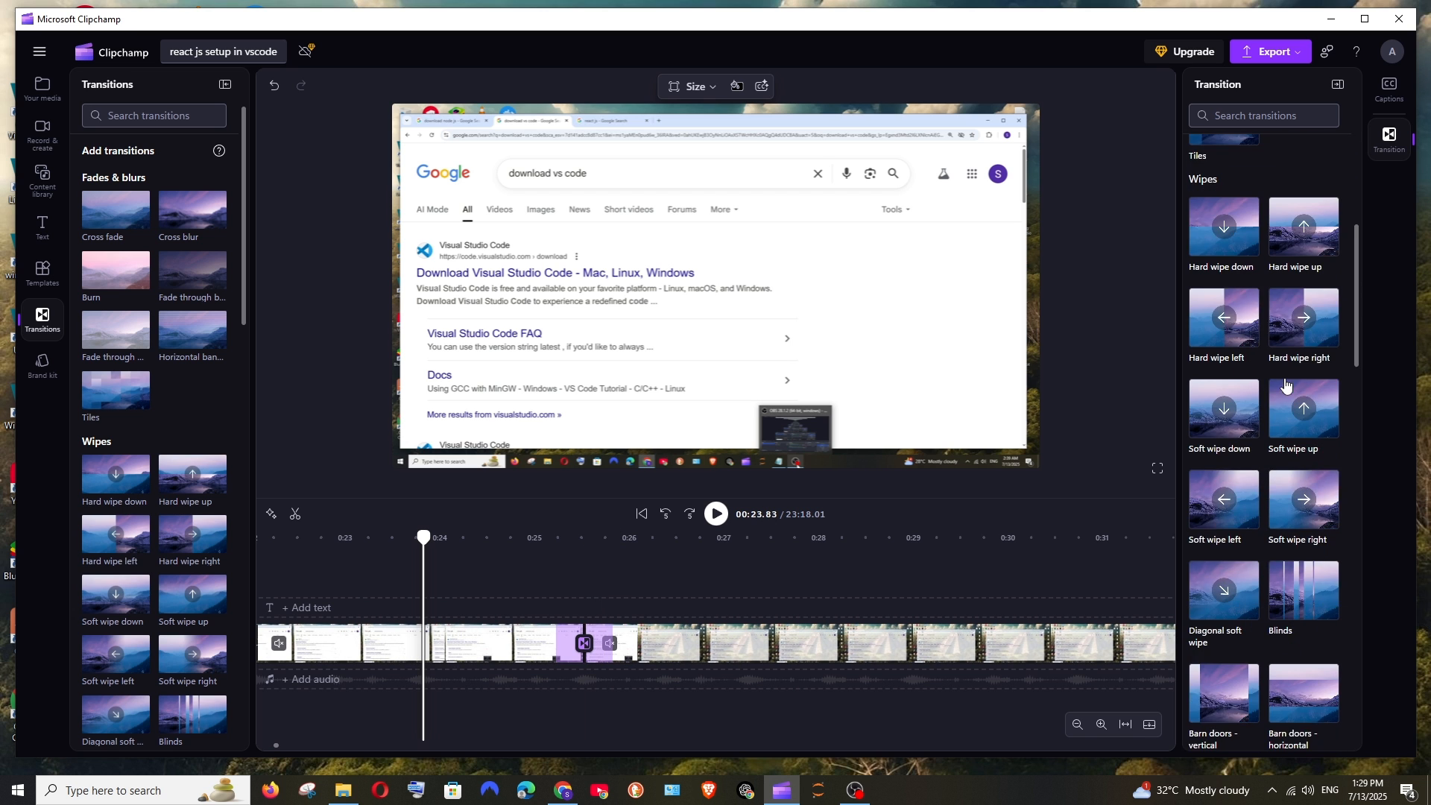
{"action": "scroll", "coordinate": [1287, 386], "scroll_direction": "up", "scroll_amount": 5}
{"action": "scroll", "coordinate": [1285, 385], "scroll_direction": "up", "scroll_amount": 3}
{"action": "left_click", "coordinate": [533, 570]}
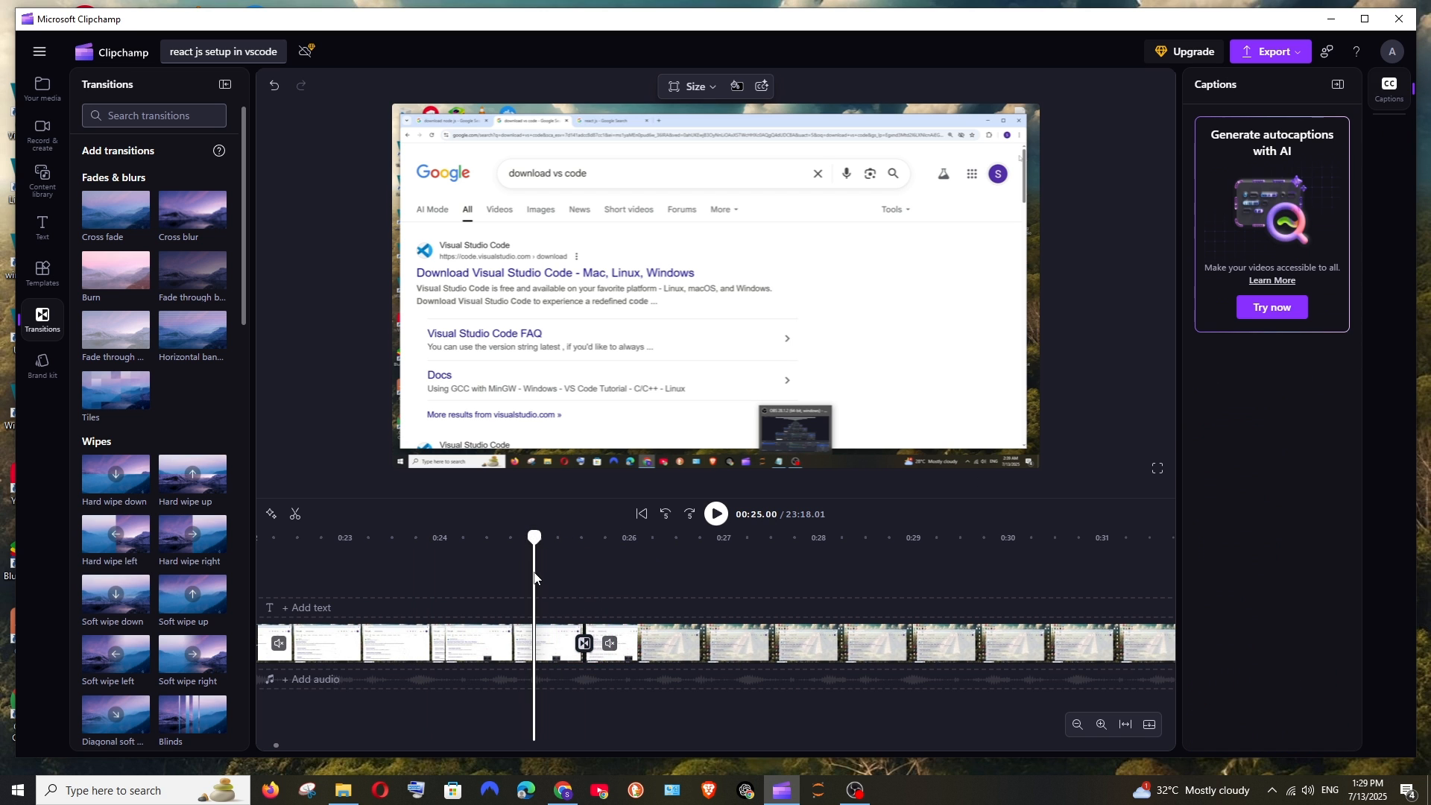
{"action": "key", "text": "space"}
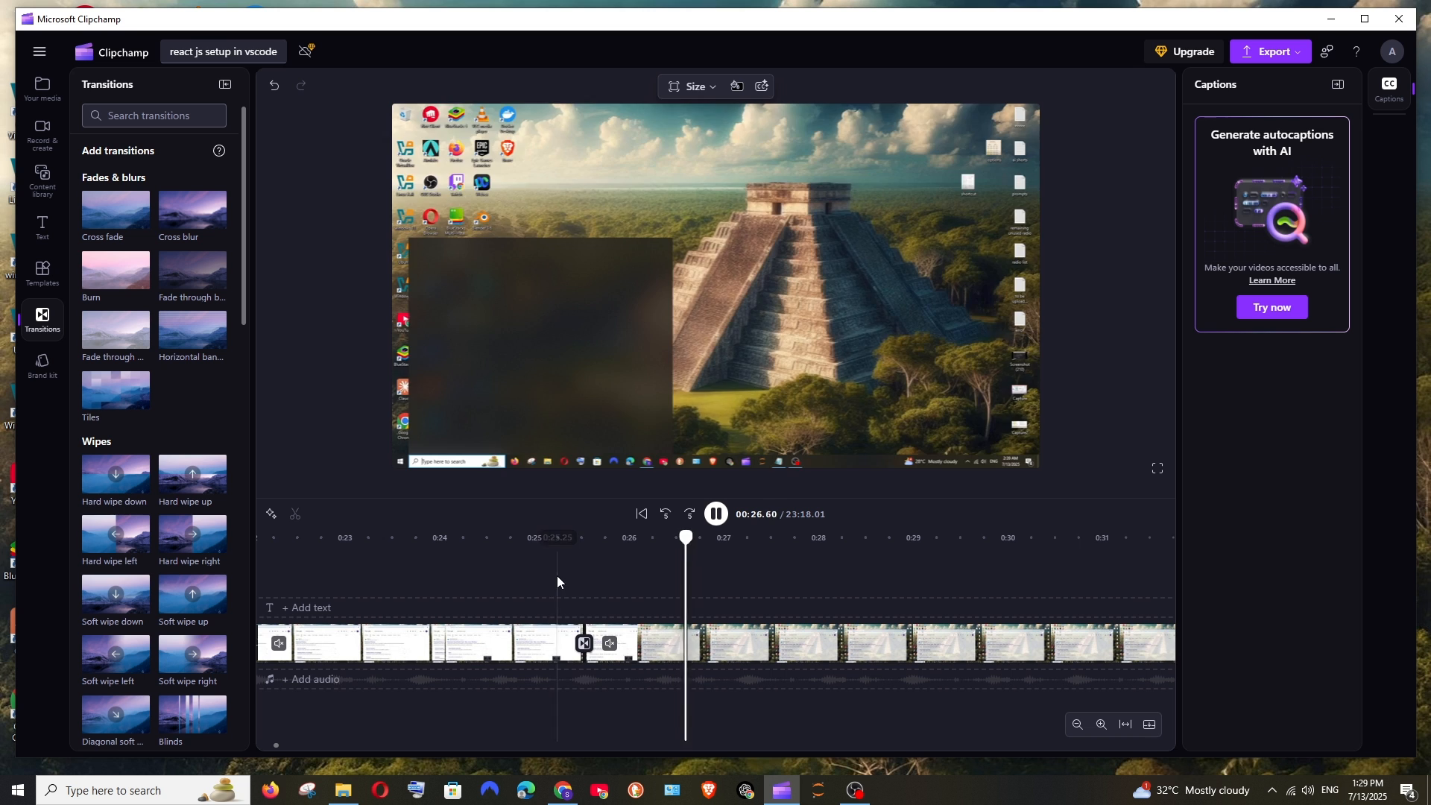
{"action": "left_click", "coordinate": [544, 579]}
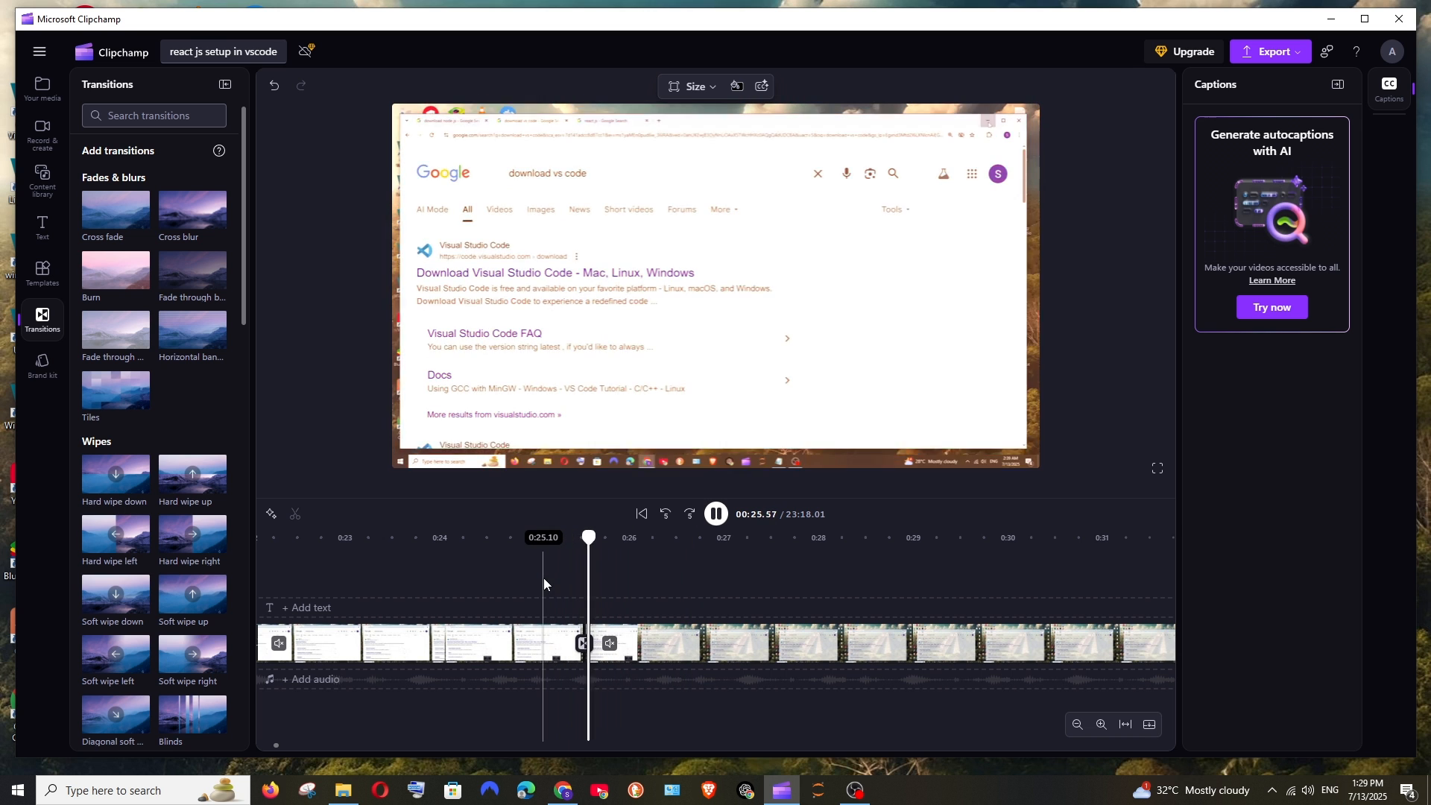
{"action": "key", "text": "space"}
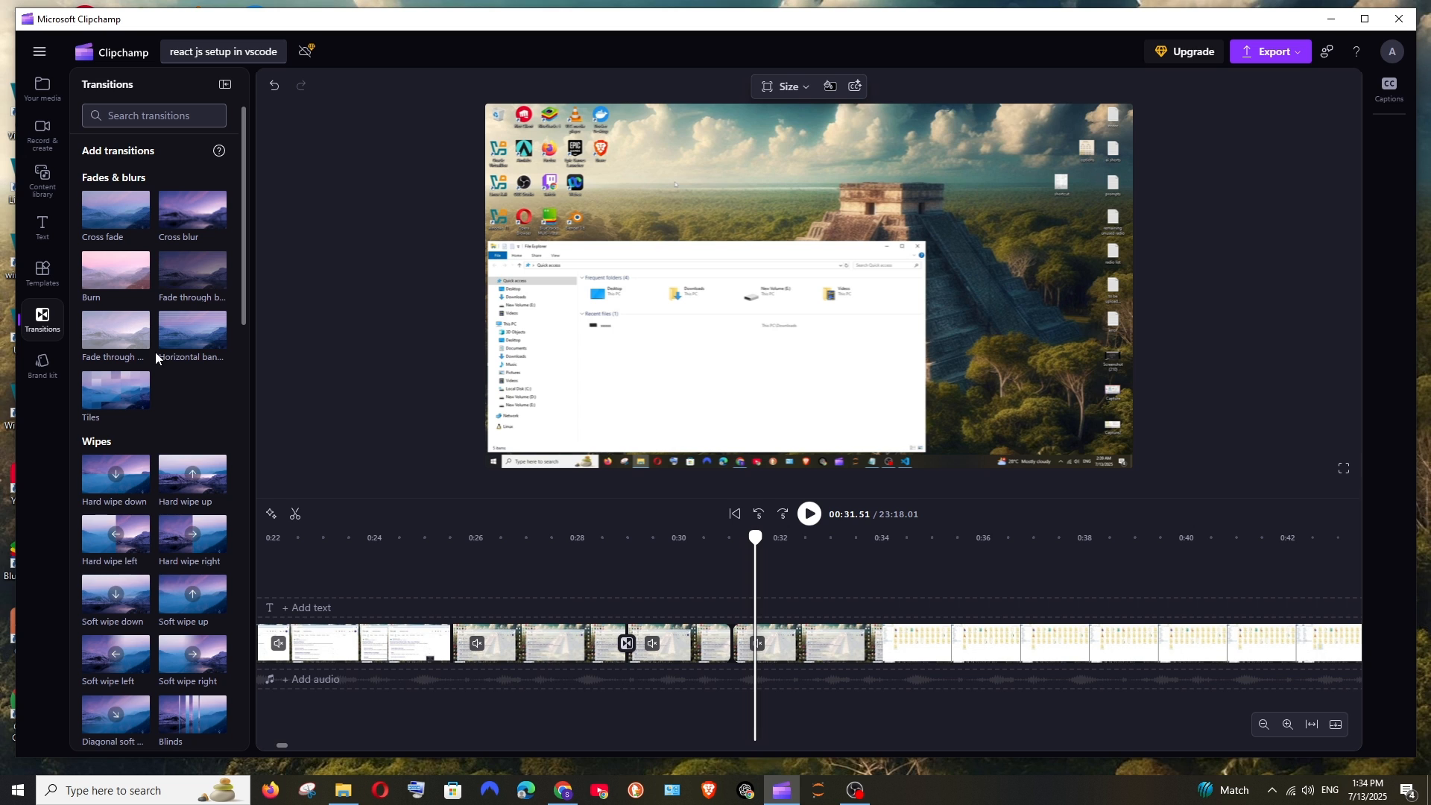
Step: Place the Push right transition from the Pushes group on the cut at about 31 seconds
{"action": "scroll", "coordinate": [155, 358], "scroll_direction": "down", "scroll_amount": 2}
{"action": "scroll", "coordinate": [154, 369], "scroll_direction": "down", "scroll_amount": 1}
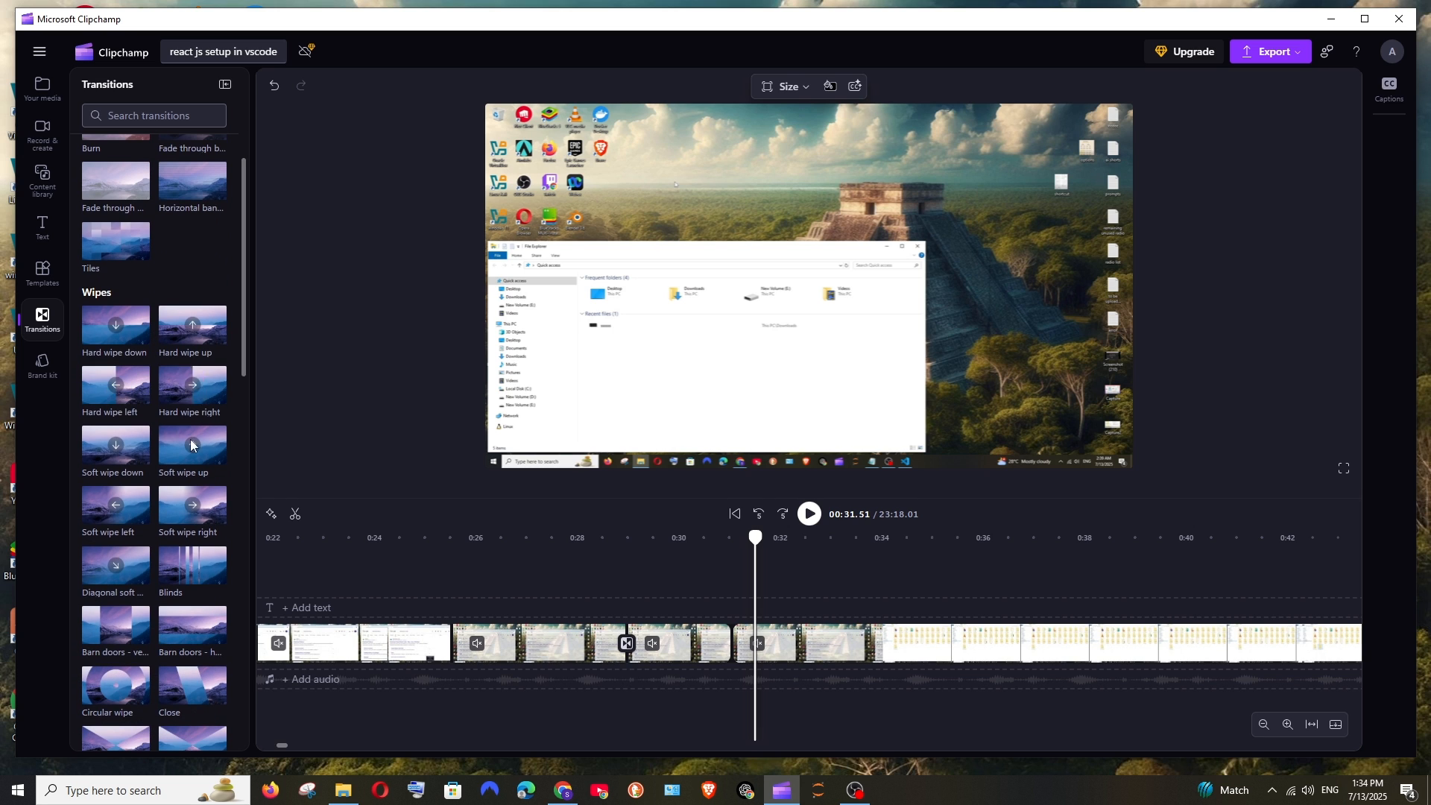
{"action": "scroll", "coordinate": [195, 512], "scroll_direction": "down", "scroll_amount": 2}
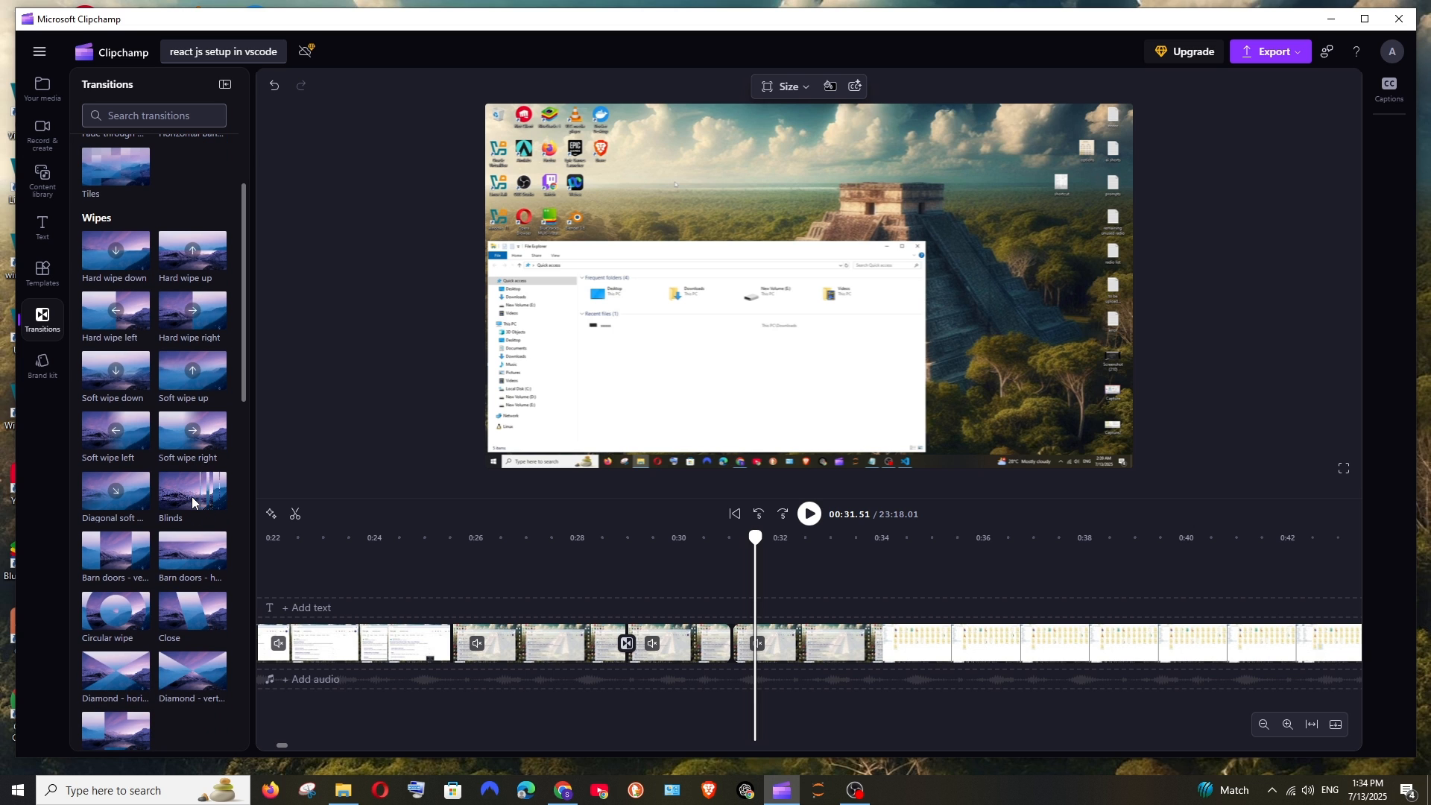
{"action": "scroll", "coordinate": [192, 503], "scroll_direction": "down", "scroll_amount": 5}
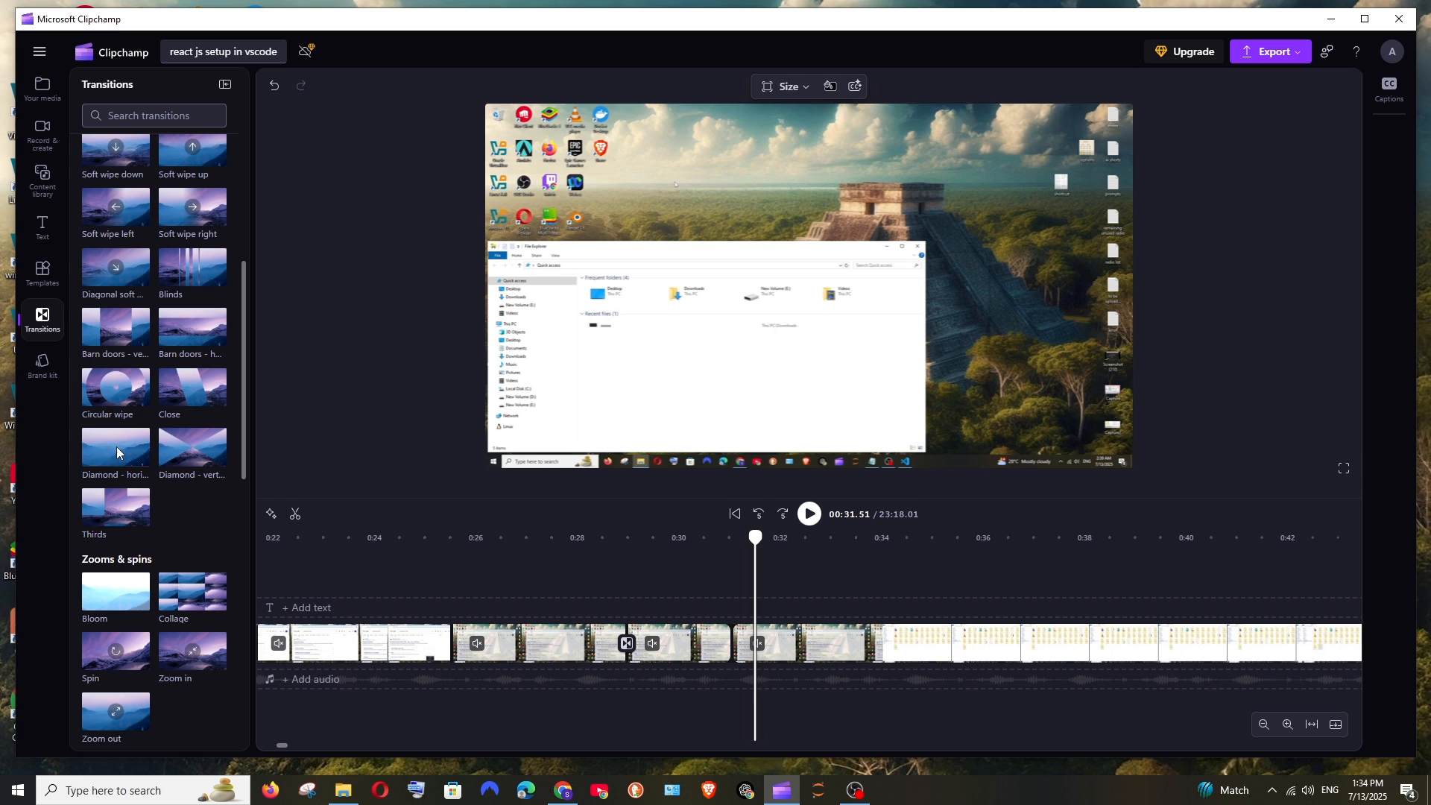
{"action": "scroll", "coordinate": [119, 440], "scroll_direction": "down", "scroll_amount": 8}
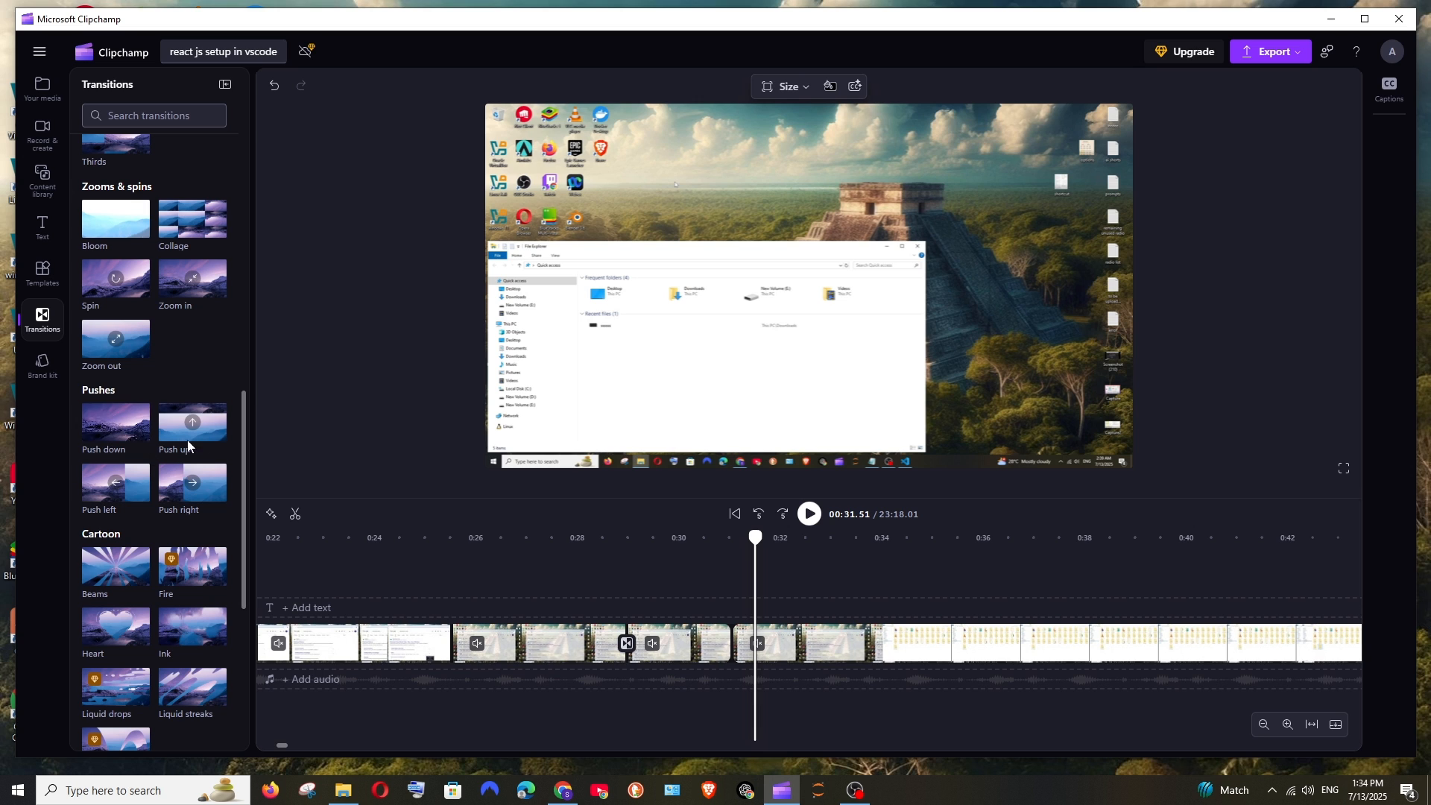
{"action": "left_click_drag", "start_coordinate": [178, 484], "coordinate": [731, 642]}
Step: Play back the Push right transition, starting at about 30 seconds
{"action": "left_click", "coordinate": [673, 576]}
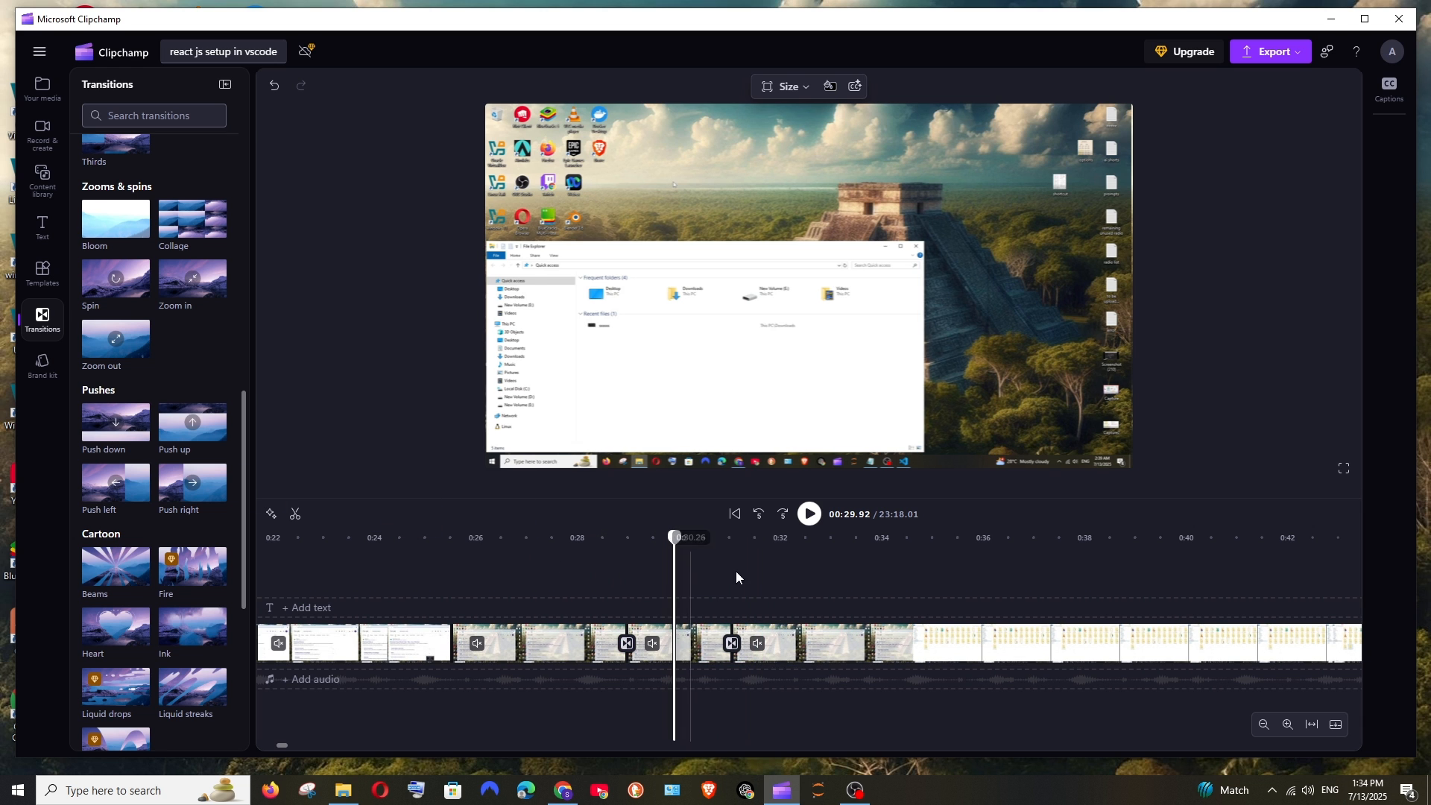
{"action": "key", "text": "space"}
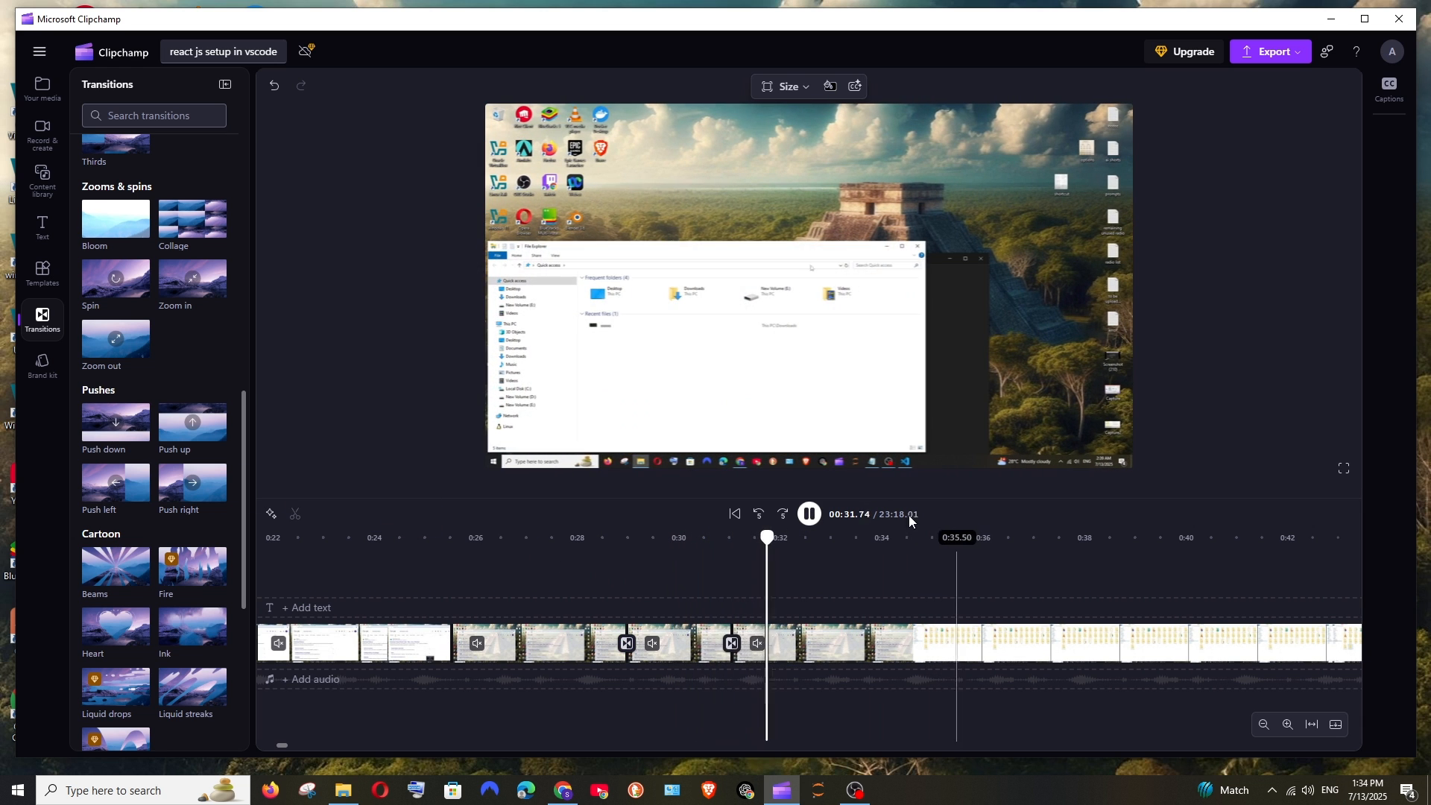
{"action": "key", "text": "space"}
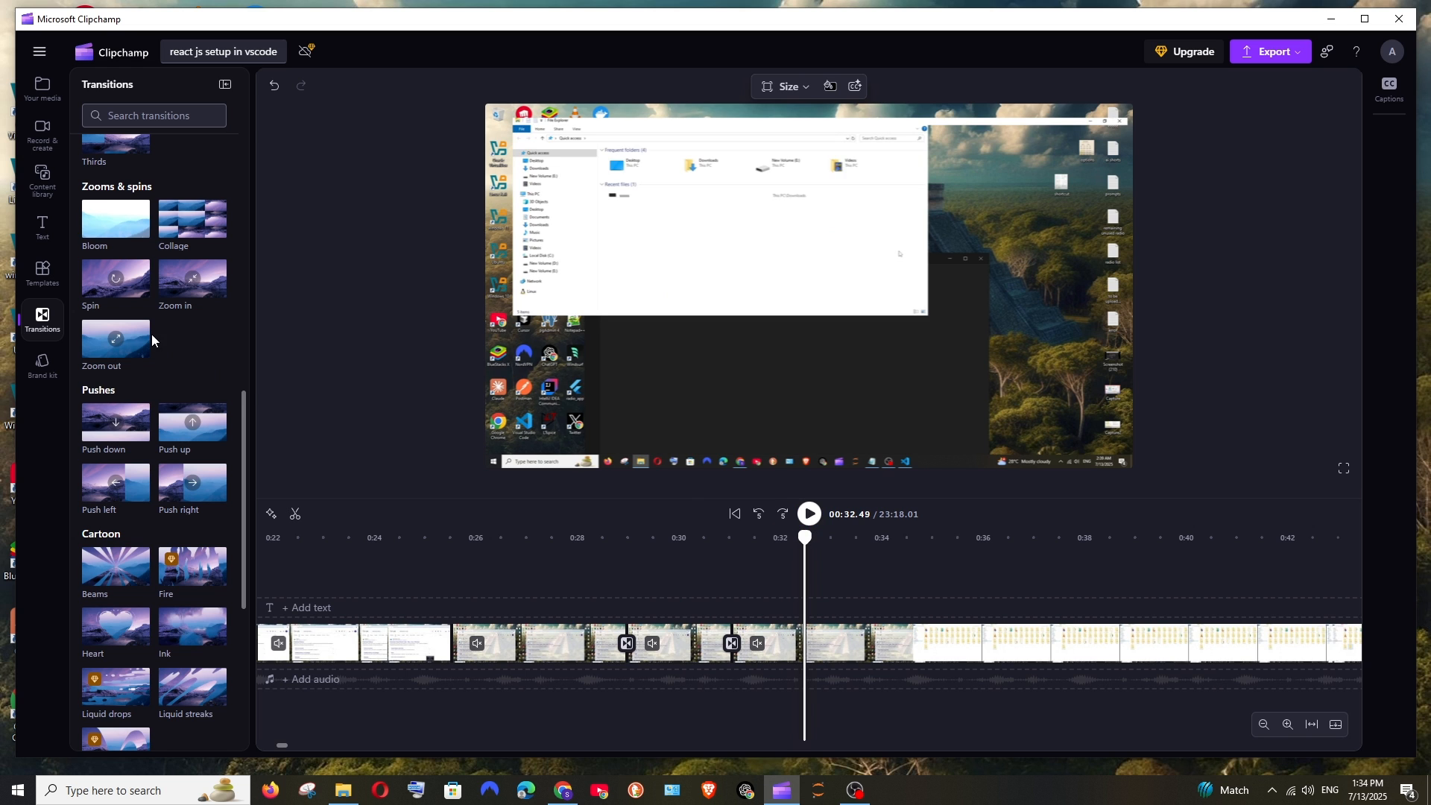
Step: Look through the Cartoon, Glitches and 3D transitions and replay the transition at the 31-second cut
{"action": "scroll", "coordinate": [151, 339], "scroll_direction": "down", "scroll_amount": 5}
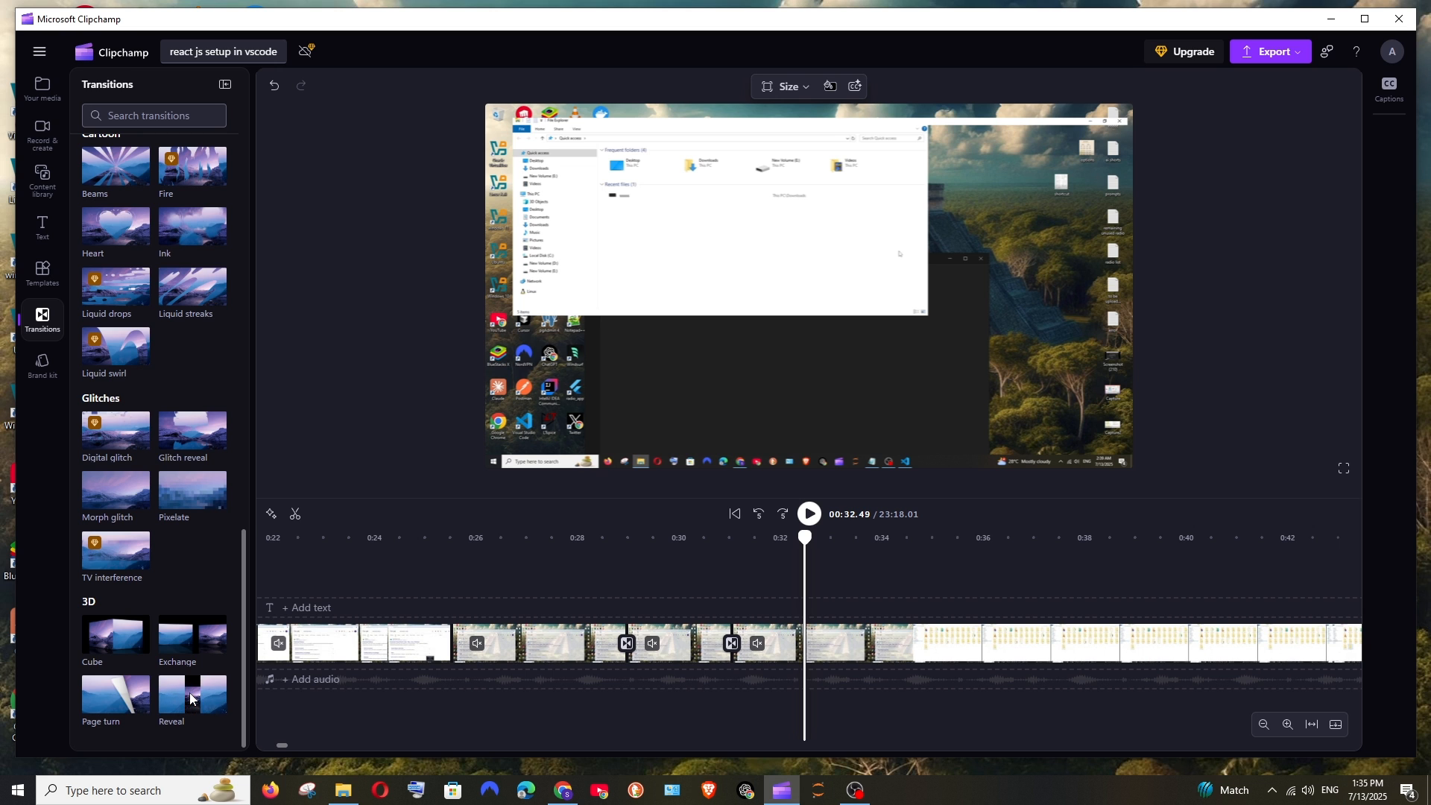
{"action": "scroll", "coordinate": [742, 622], "scroll_direction": "up", "scroll_amount": 3}
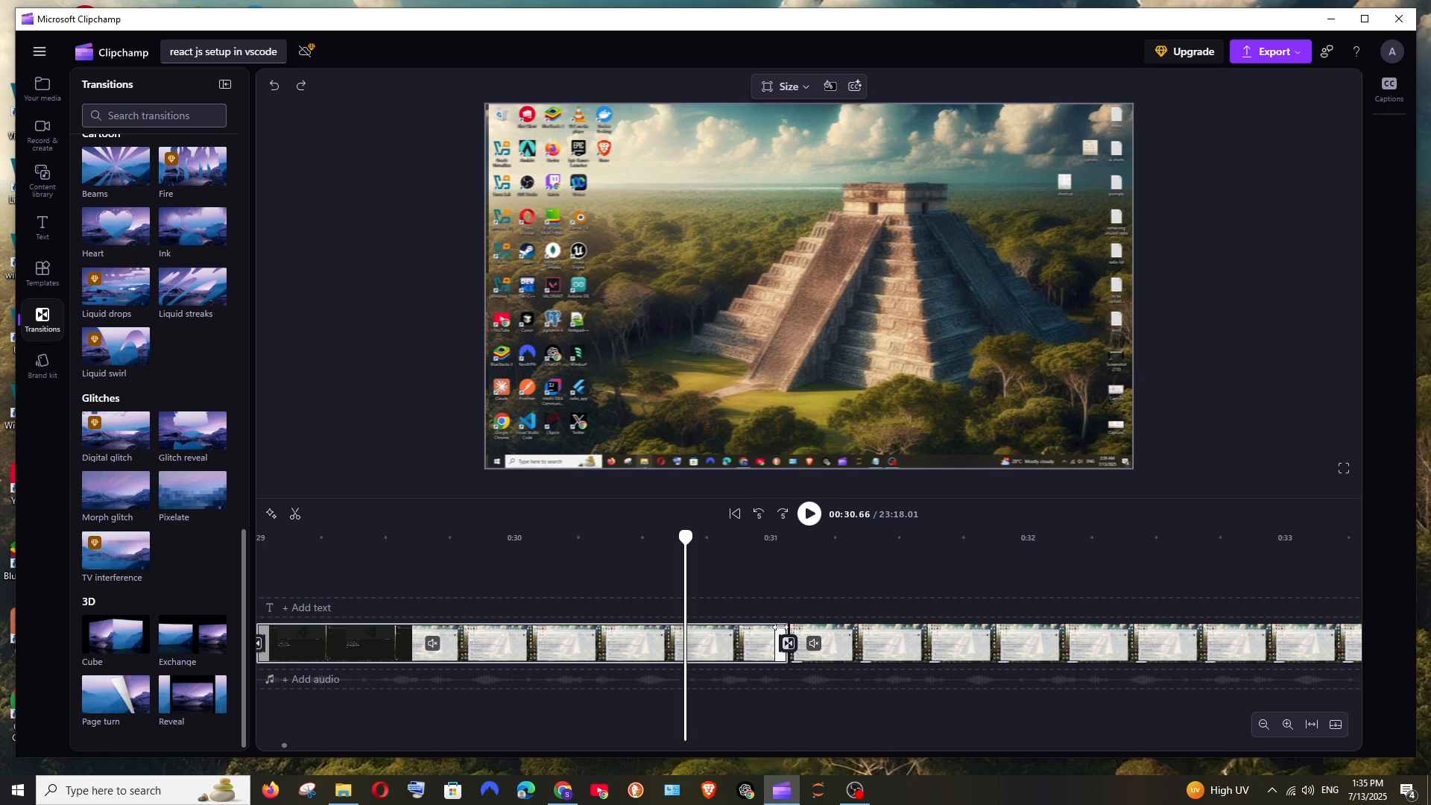
{"action": "key", "text": "space"}
{"action": "key", "text": "space"}
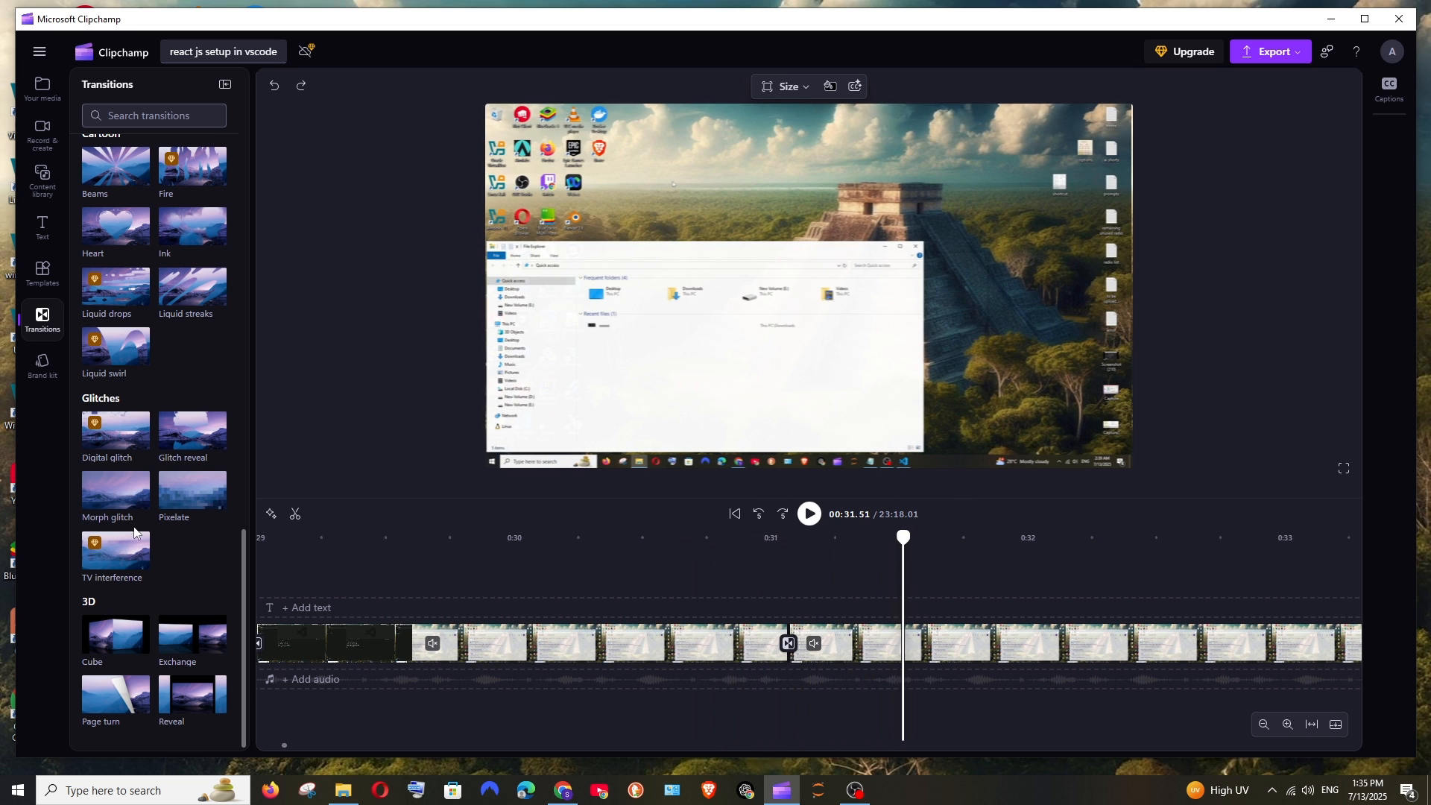
Step: Replace the transition on the 31-second cut with the Cube transition from the 3D group
{"action": "left_click", "coordinate": [803, 638]}
{"action": "mouse_move", "coordinate": [116, 634]}
{"action": "left_mouse_down"}
{"action": "mouse_move", "coordinate": [333, 600]}
{"action": "mouse_move", "coordinate": [566, 596]}
{"action": "mouse_move", "coordinate": [788, 649]}
{"action": "left_mouse_up"}
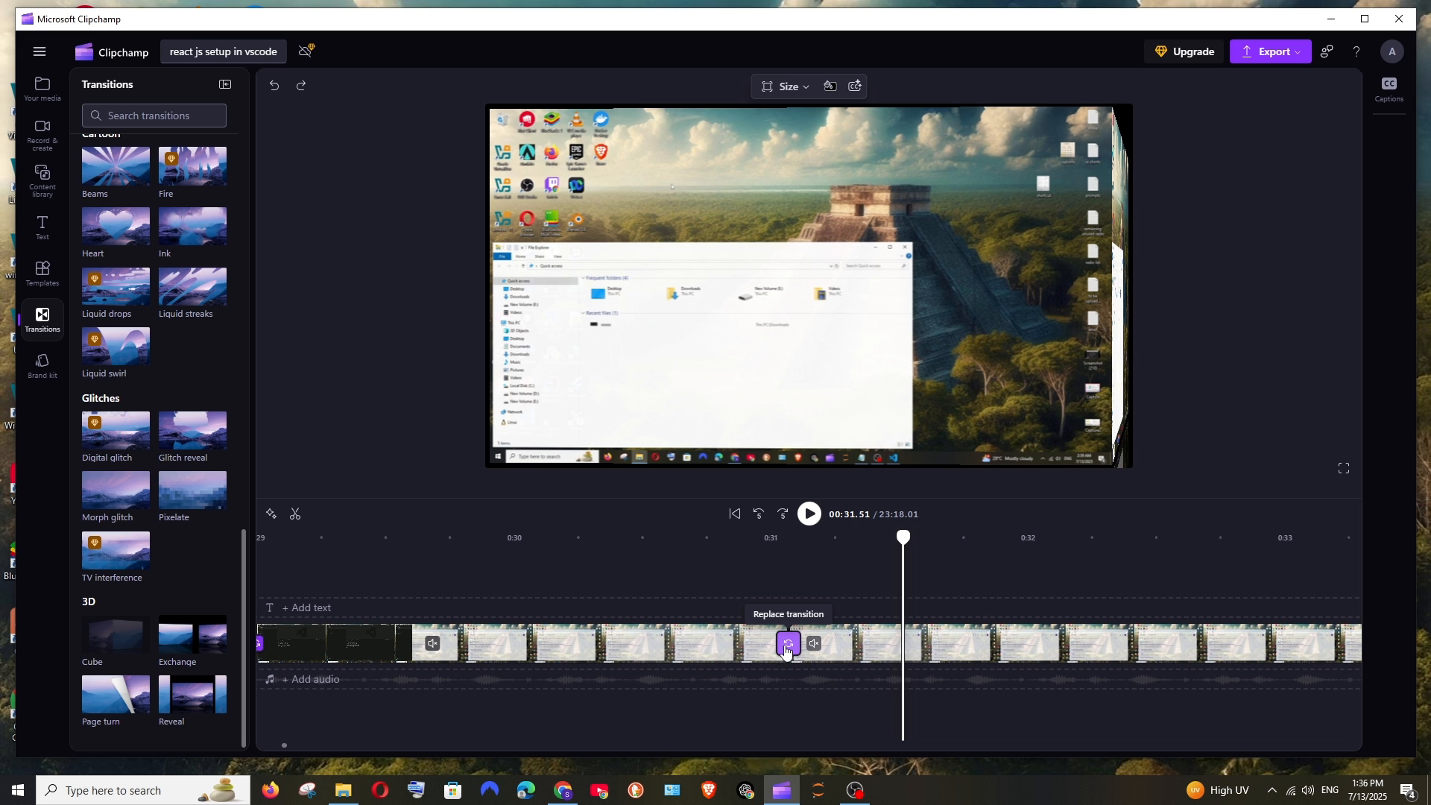
Step: Play back the Cube transition from about 30.4 seconds and return the playhead to about 30.6 seconds
{"action": "left_click", "coordinate": [607, 563]}
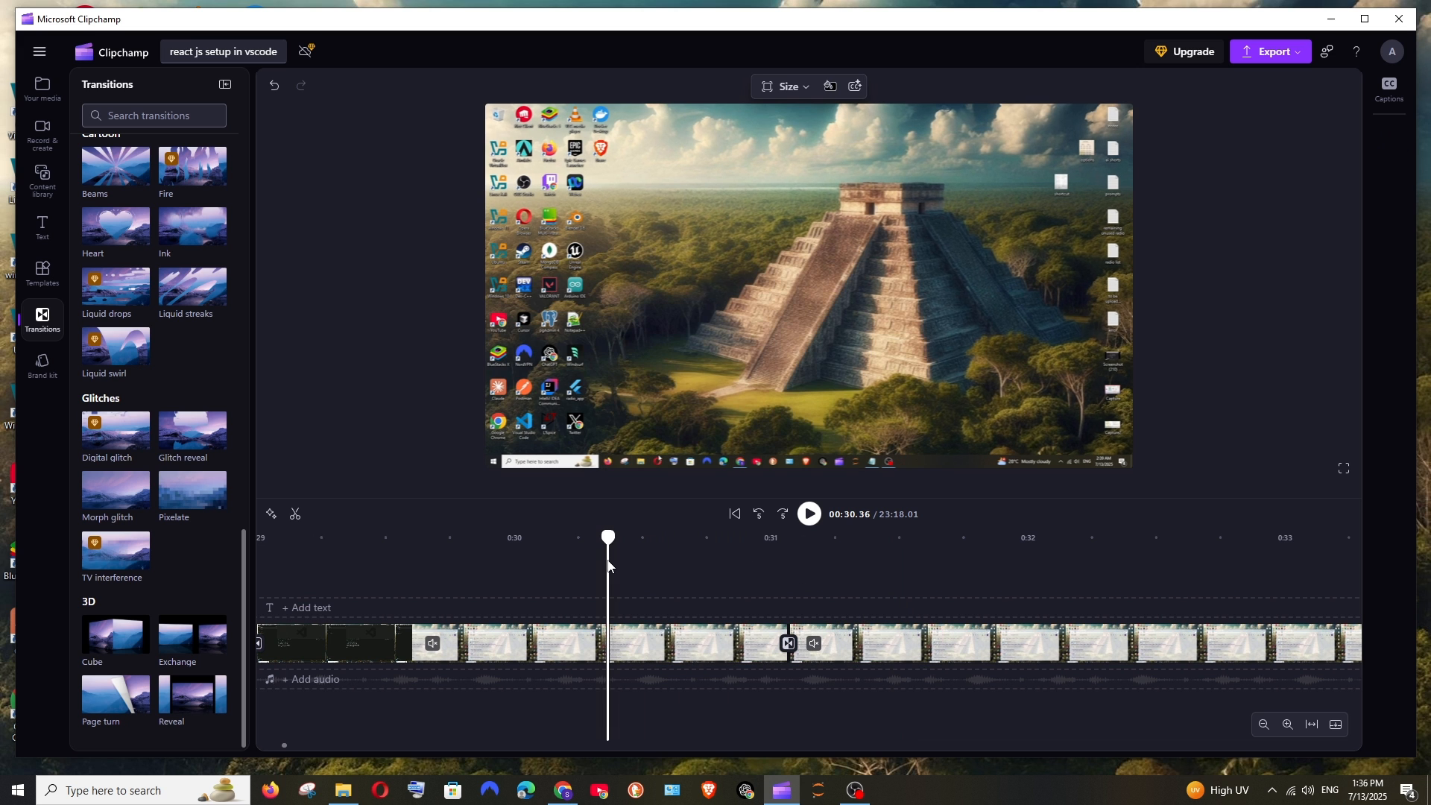
{"action": "key", "text": "space"}
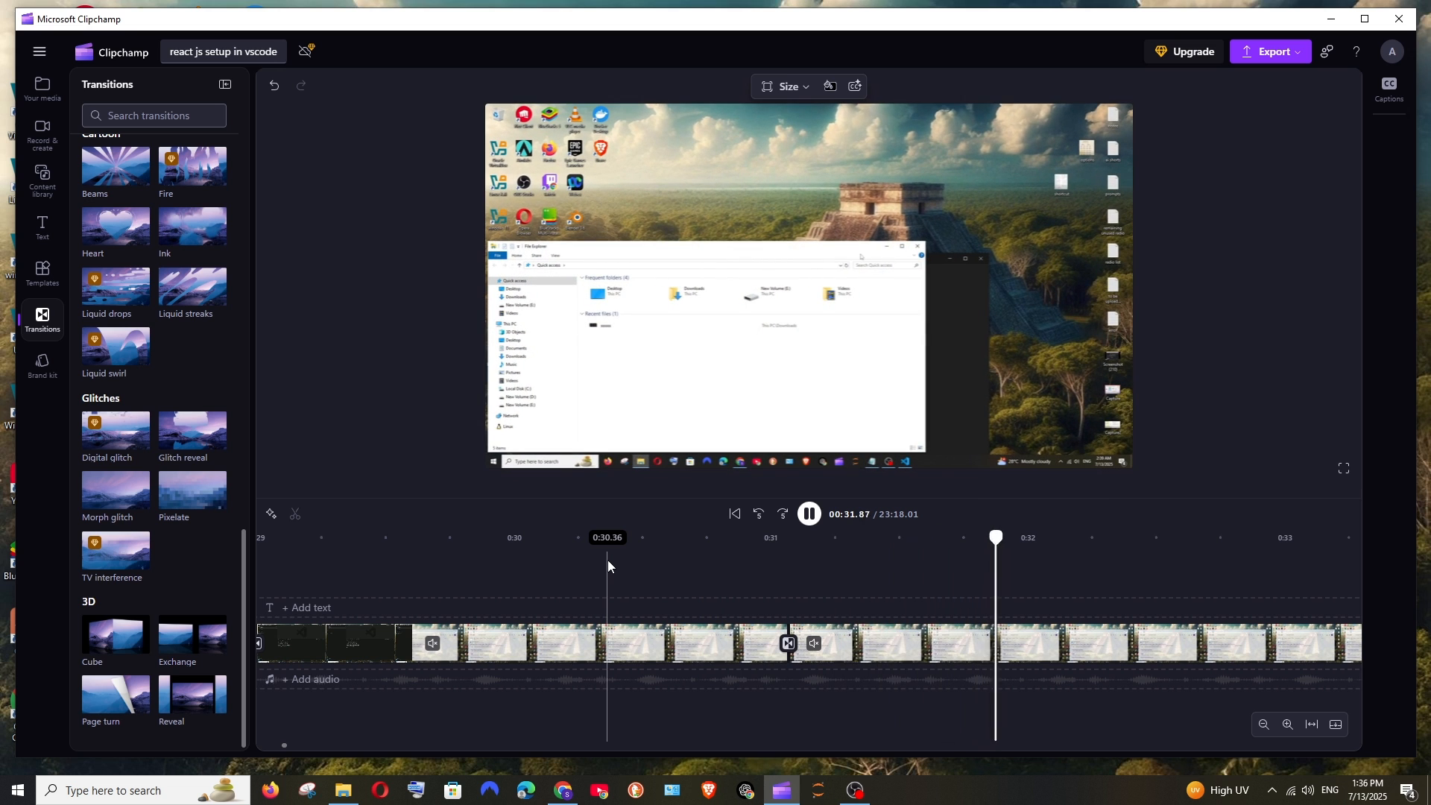
{"action": "key", "text": "space"}
{"action": "left_click", "coordinate": [745, 635]}
{"action": "left_click", "coordinate": [677, 582]}
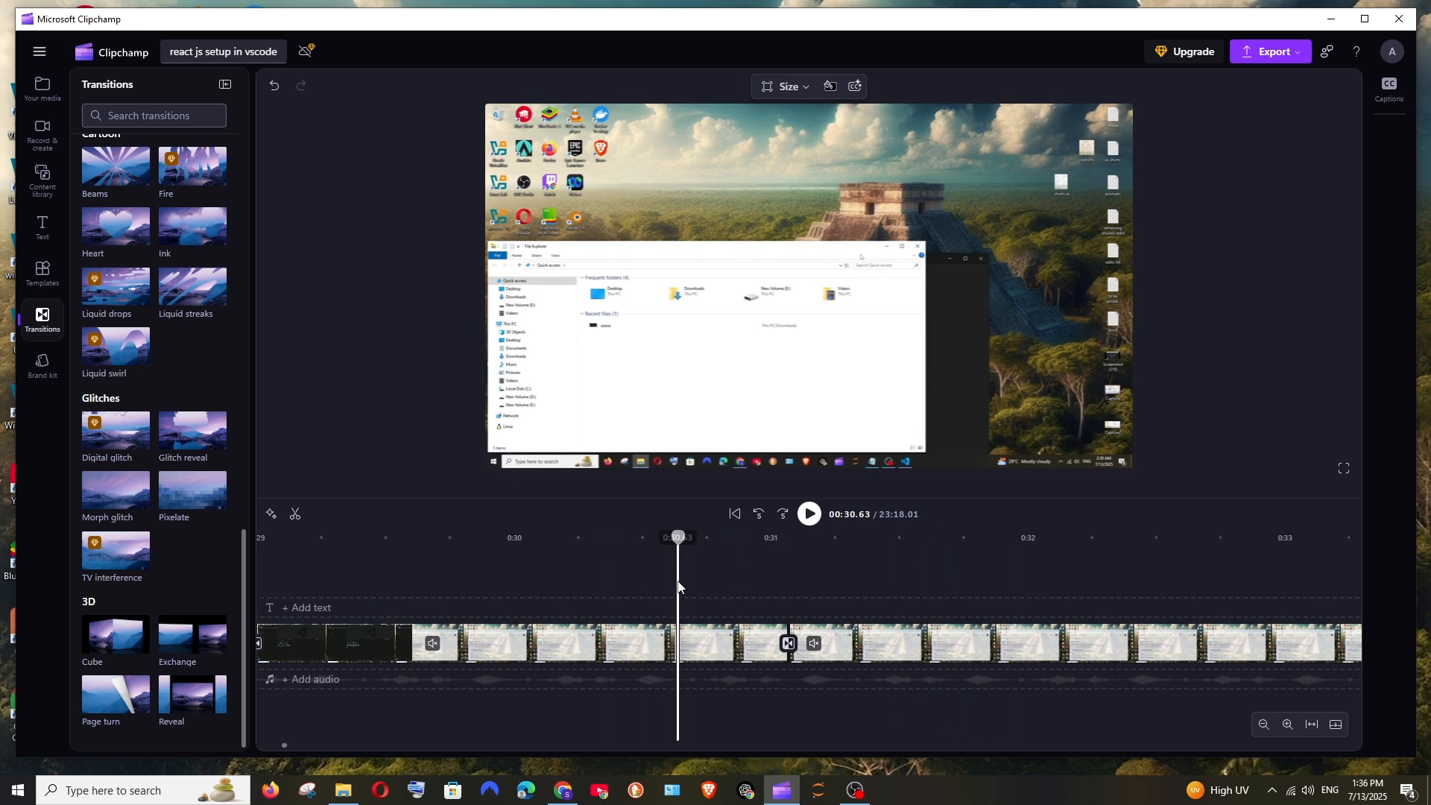
{"action": "scroll", "coordinate": [733, 613], "scroll_direction": "down", "scroll_amount": 1}
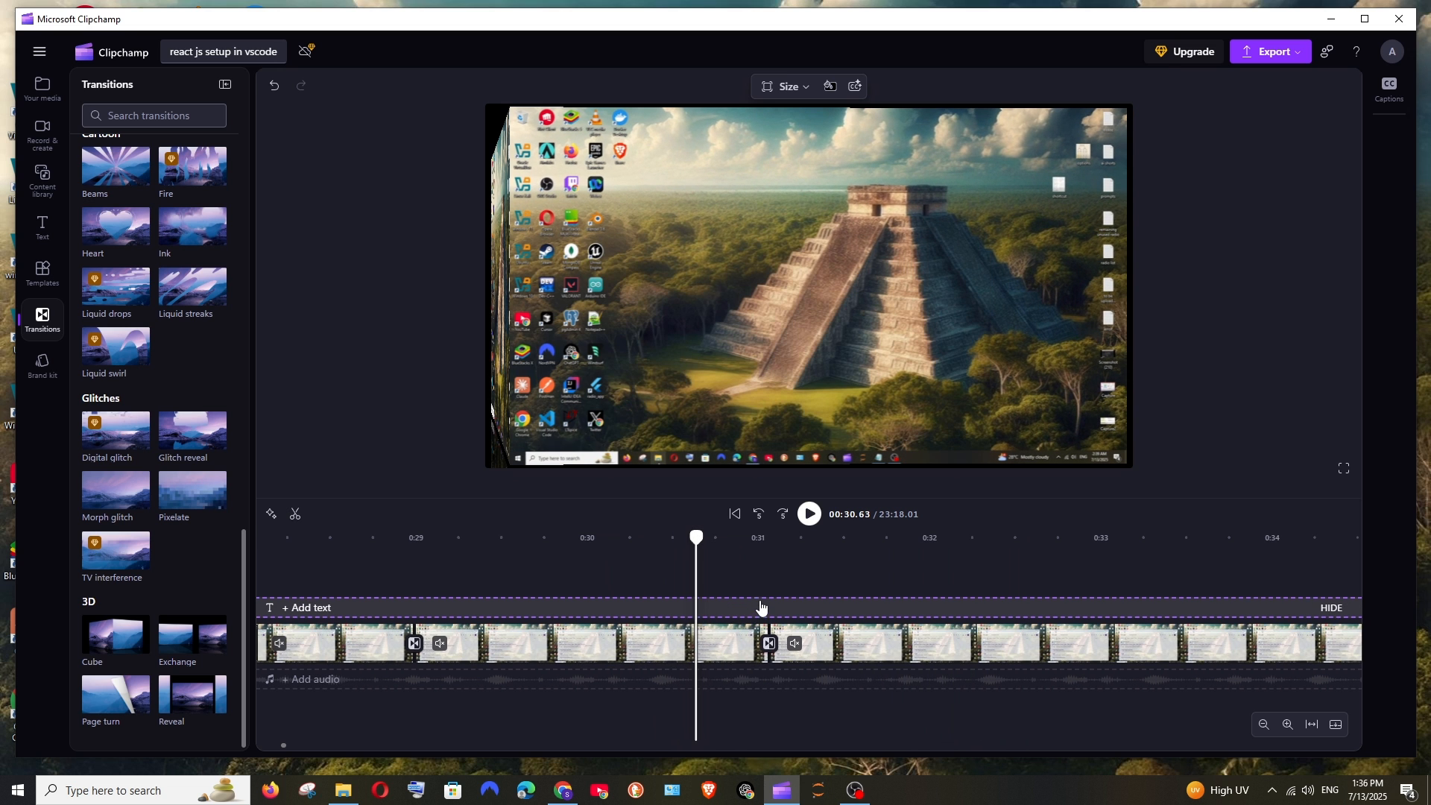
Step: Play back the Cube transition across the 31-second cut, starting from about 30.6 seconds
{"action": "scroll", "coordinate": [779, 613], "scroll_direction": "up", "scroll_amount": 1}
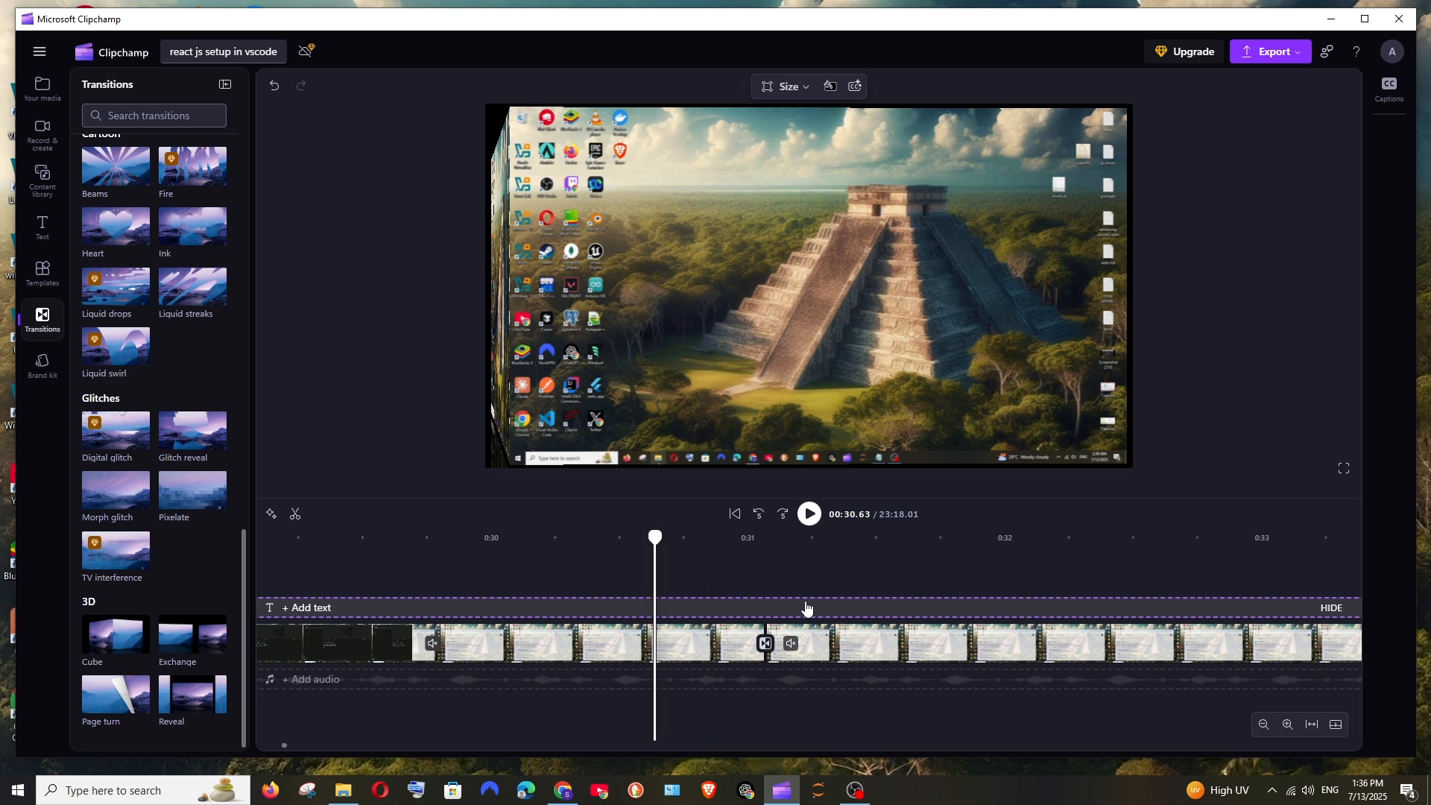
{"action": "key", "text": "space"}
{"action": "key", "text": "space"}
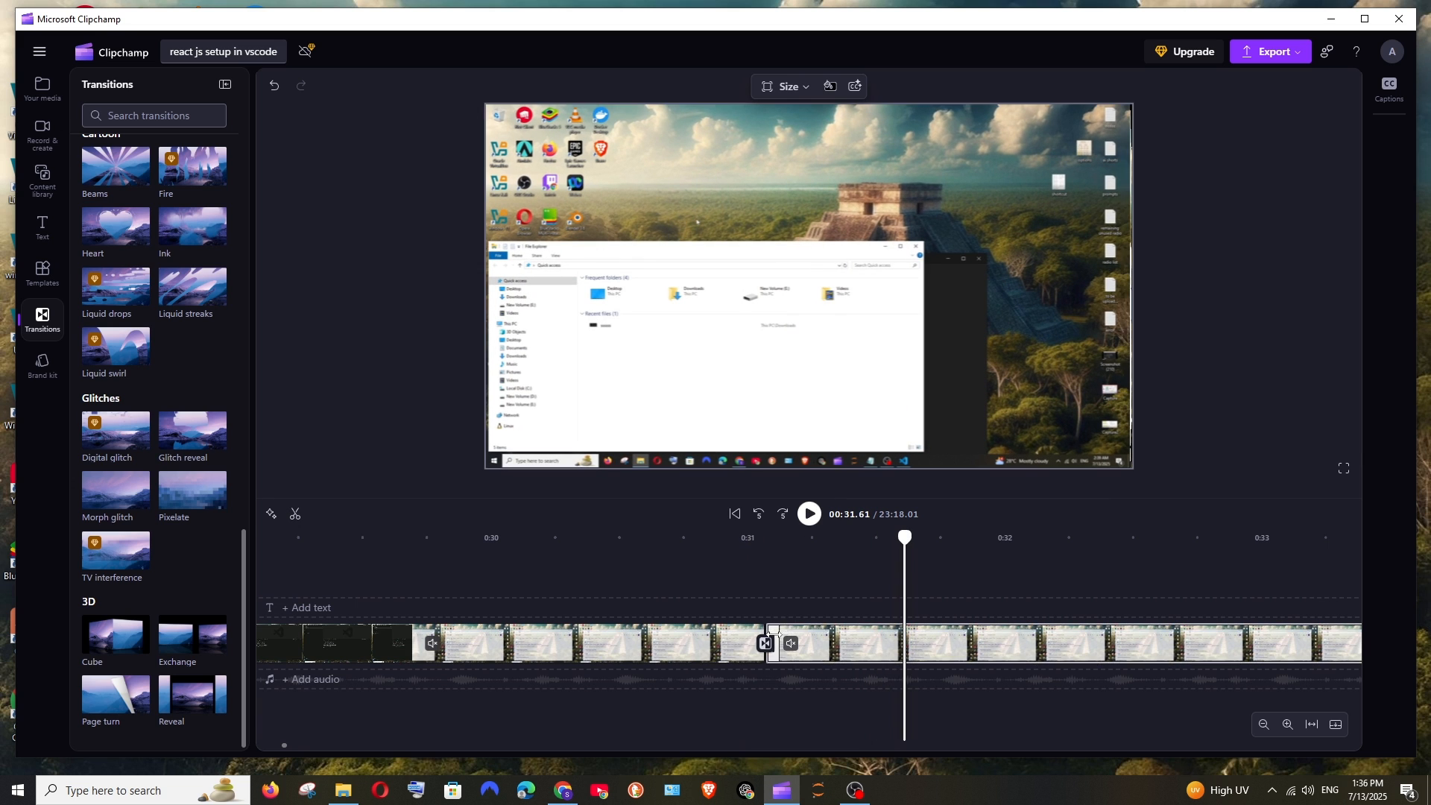
Step: Set the duration of the Cube transition on the 31-second cut to 3.2 seconds
{"action": "left_click", "coordinate": [765, 646]}
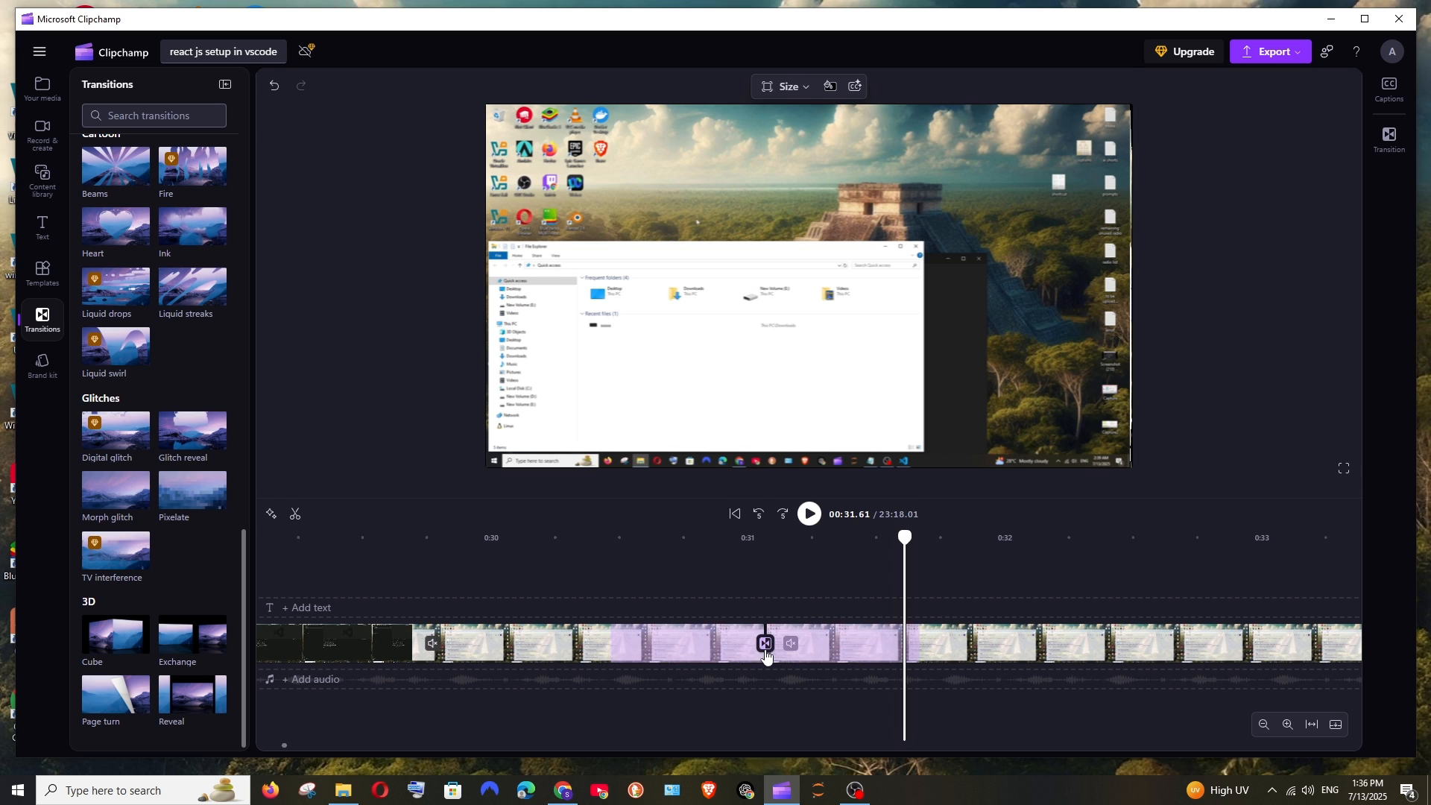
{"action": "left_click", "coordinate": [1388, 152]}
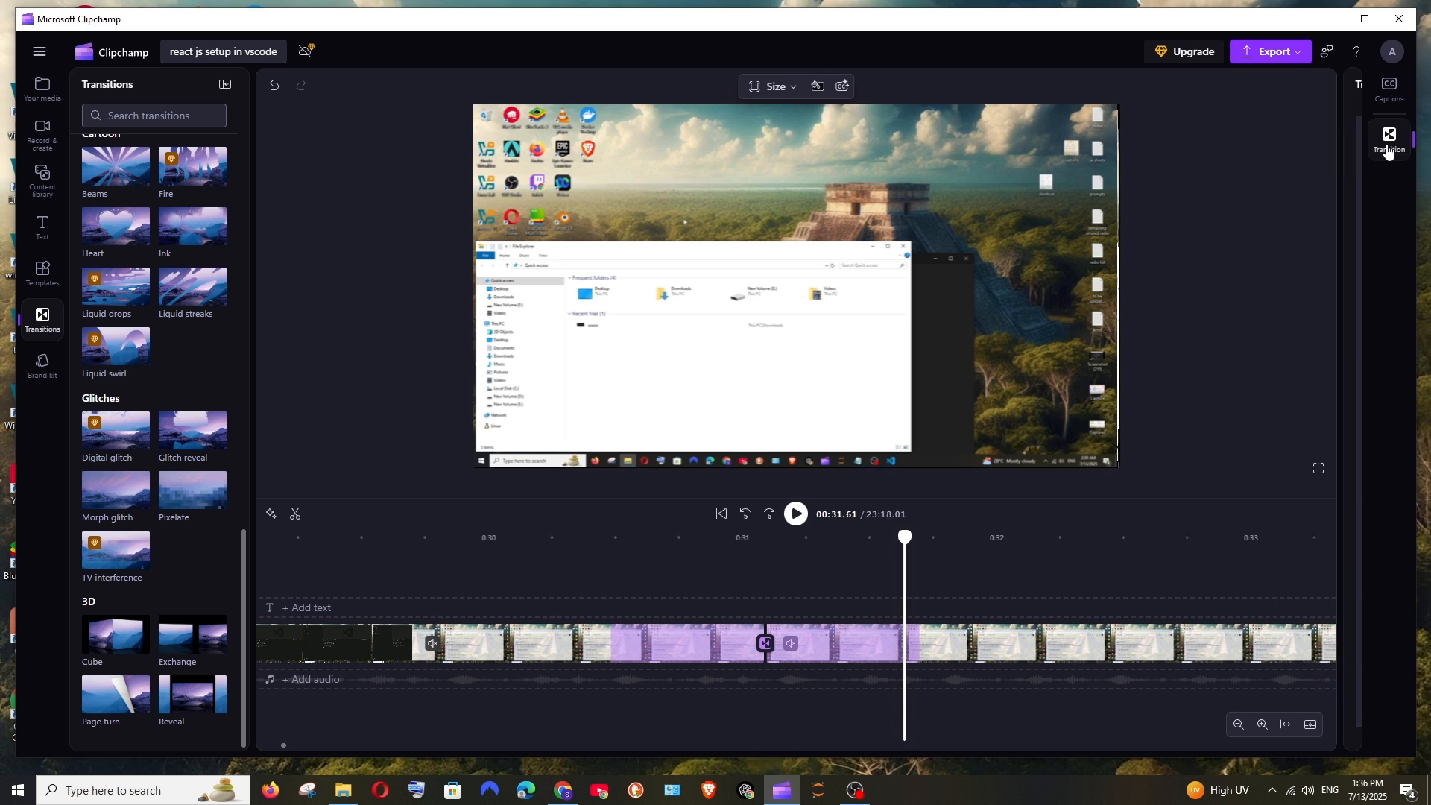
{"action": "left_click_drag", "start_coordinate": [1356, 179], "coordinate": [1379, 664]}
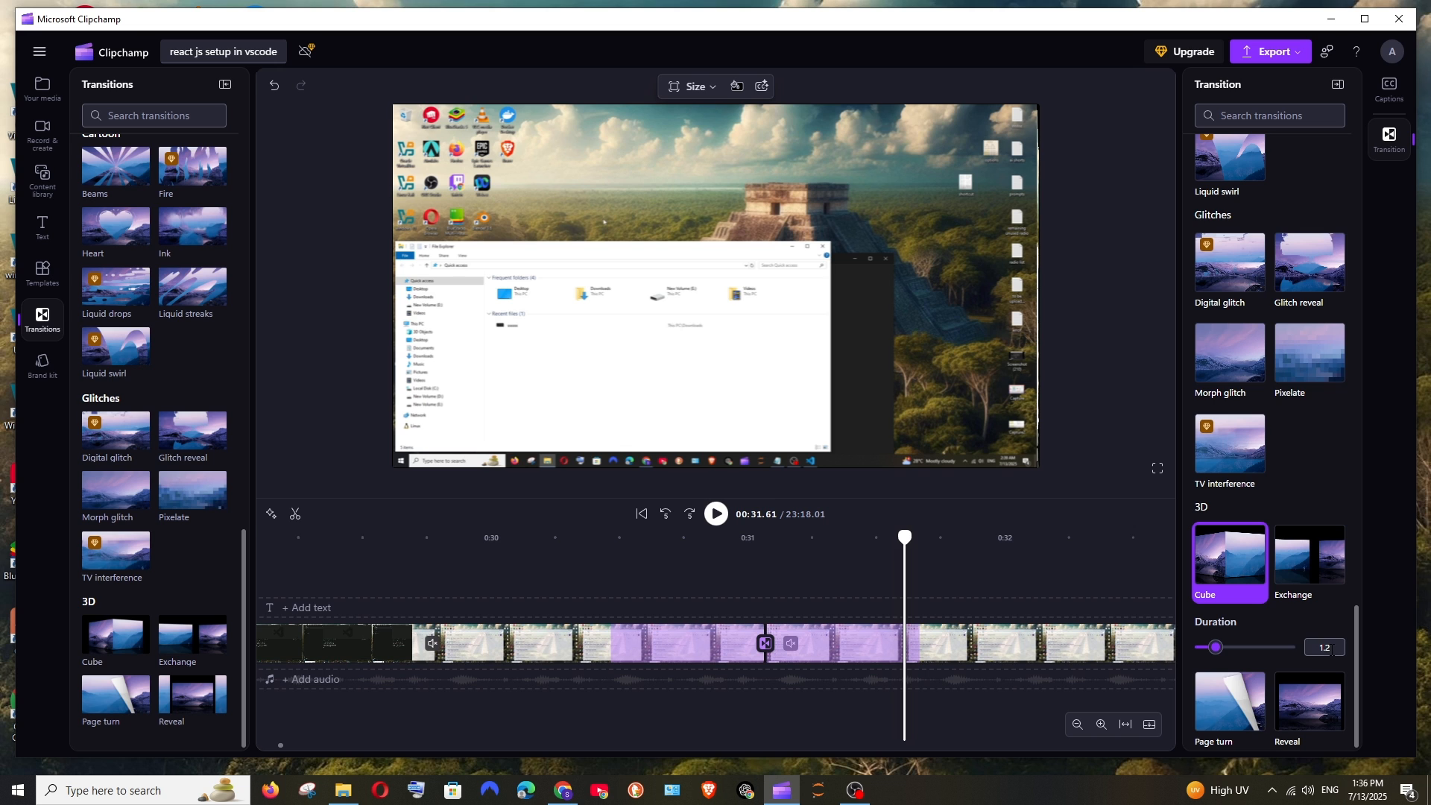
{"action": "left_click_drag", "start_coordinate": [1215, 651], "coordinate": [1258, 653]}
Step: Play back the lengthened Cube transition from near its start until the playhead is past the 33-second mark
{"action": "scroll", "coordinate": [477, 572], "scroll_direction": "down", "scroll_amount": 5}
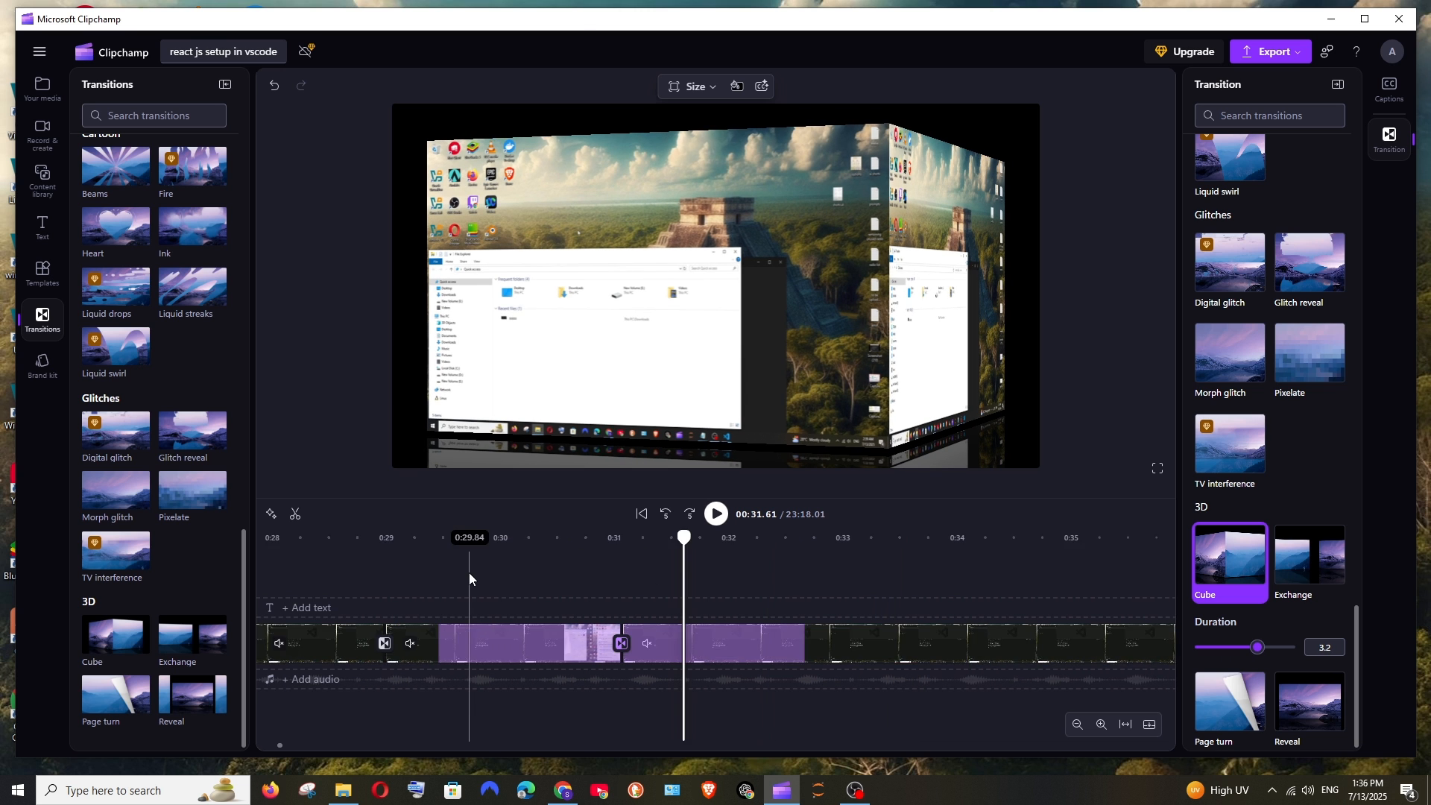
{"action": "left_click", "coordinate": [444, 559]}
{"action": "key", "text": "space"}
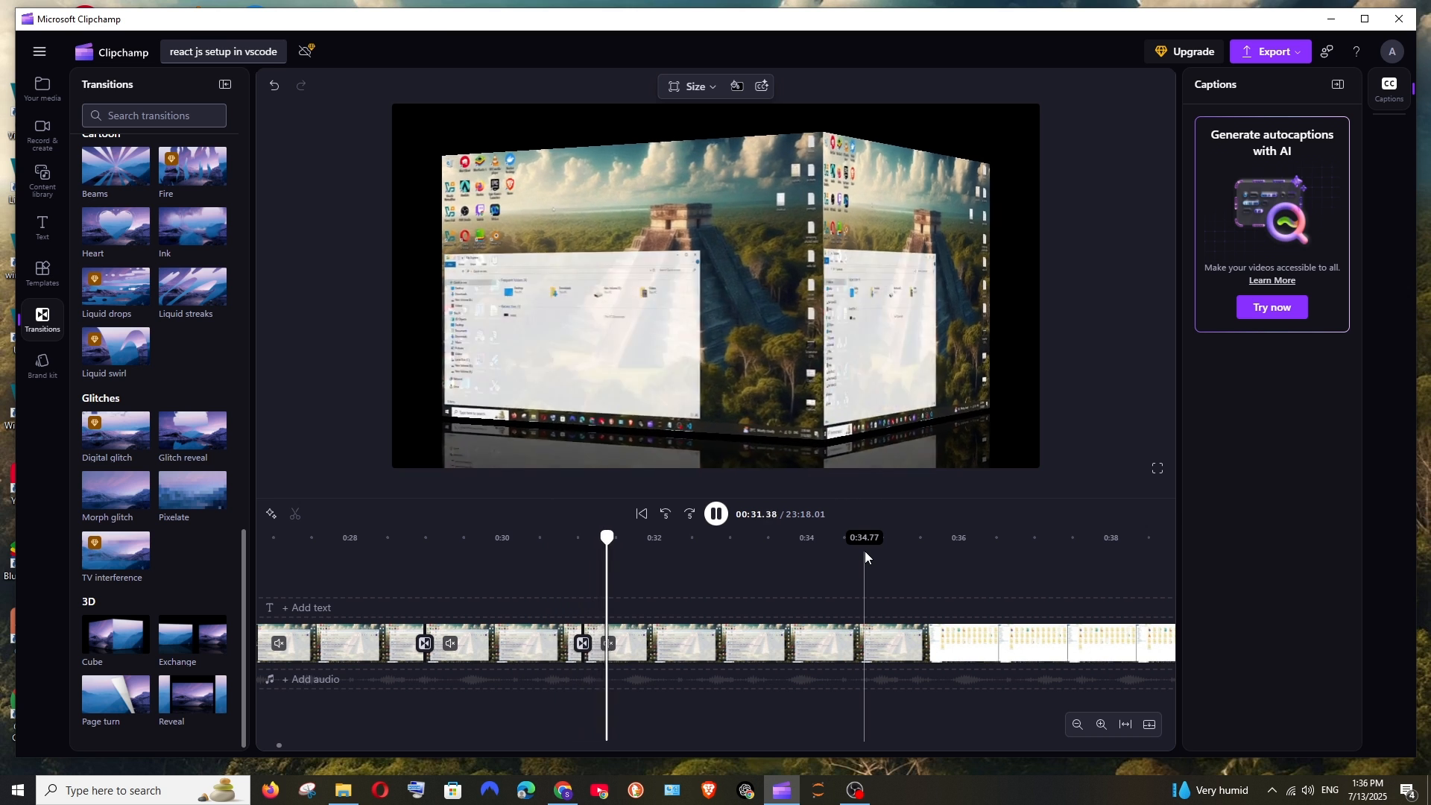
{"action": "key", "text": "space"}
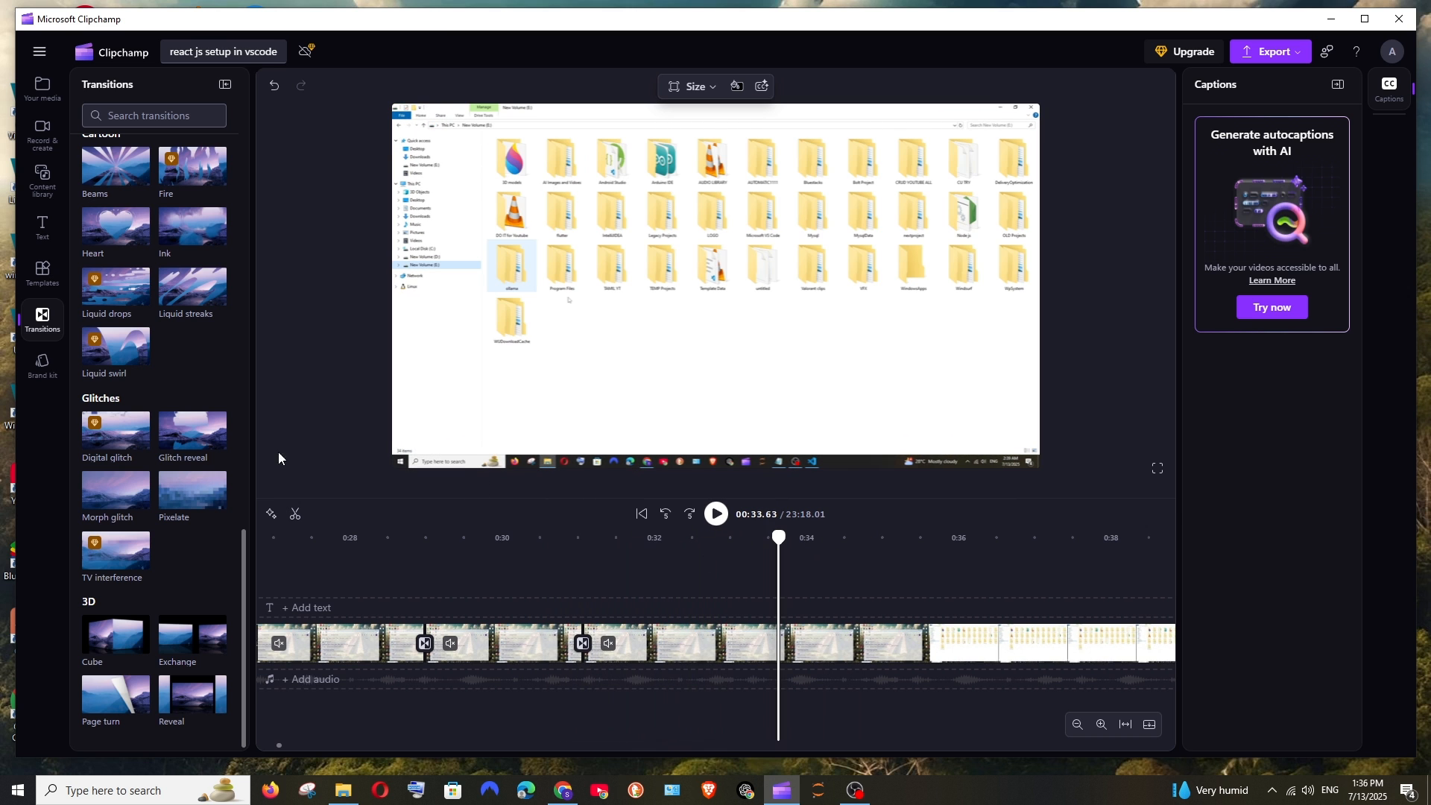
Step: Replace the transition on the 31-second cut with Exchange from the 3D group and play it back
{"action": "scroll", "coordinate": [127, 305], "scroll_direction": "up", "scroll_amount": 6}
{"action": "scroll", "coordinate": [167, 292], "scroll_direction": "up", "scroll_amount": 4}
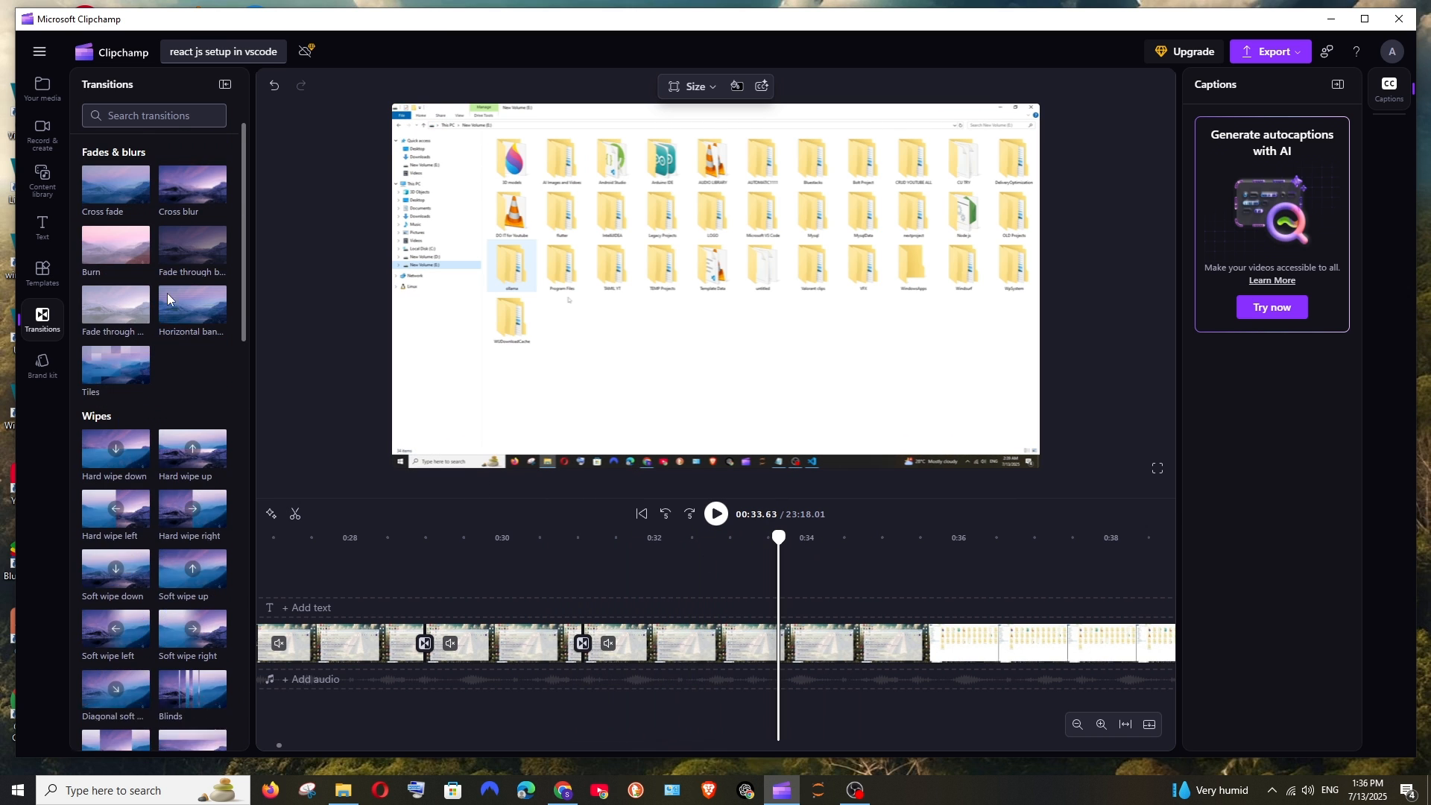
{"action": "scroll", "coordinate": [171, 310], "scroll_direction": "down", "scroll_amount": 4}
{"action": "scroll", "coordinate": [130, 320], "scroll_direction": "down", "scroll_amount": 6}
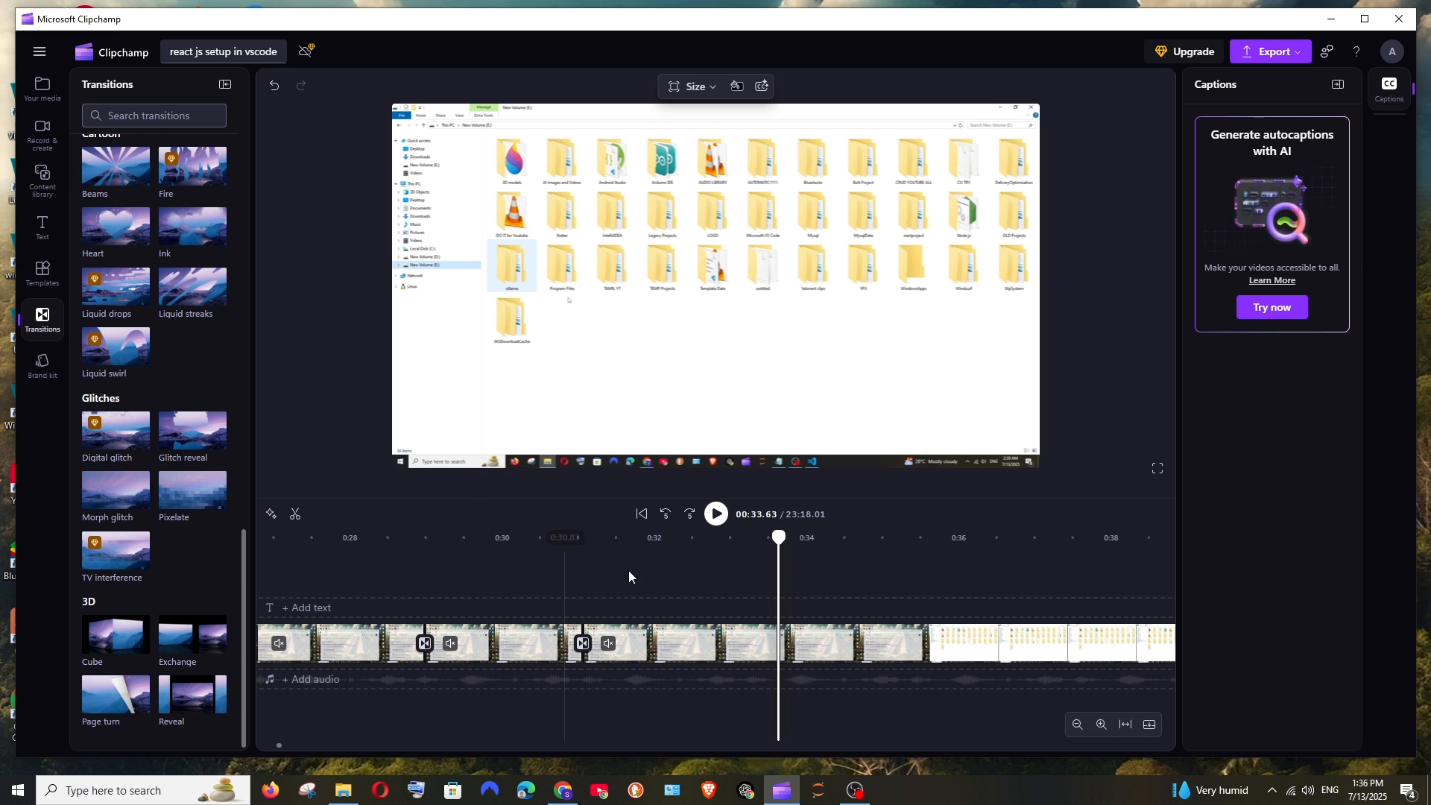
{"action": "left_click", "coordinate": [522, 590]}
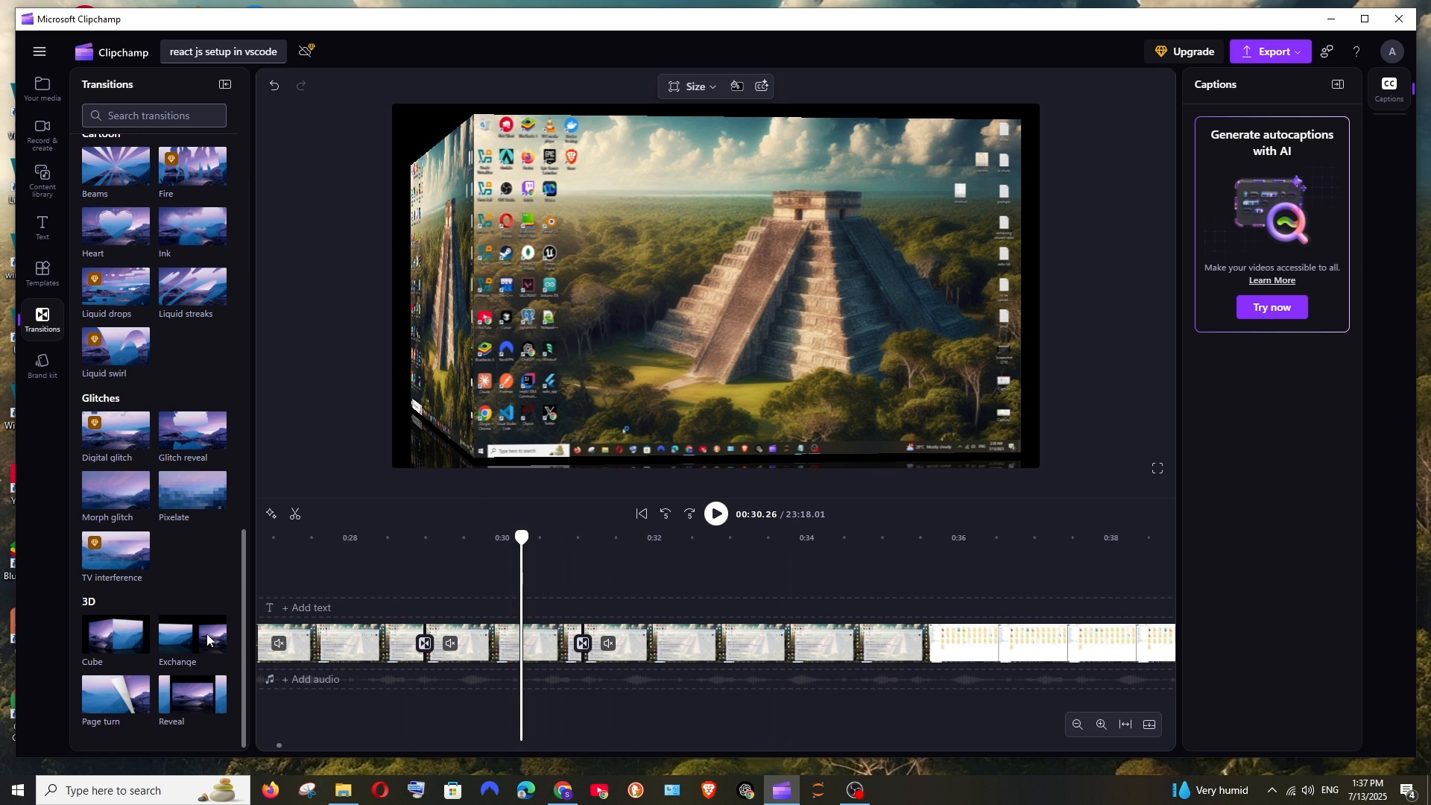
{"action": "left_click_drag", "start_coordinate": [181, 641], "coordinate": [612, 645]}
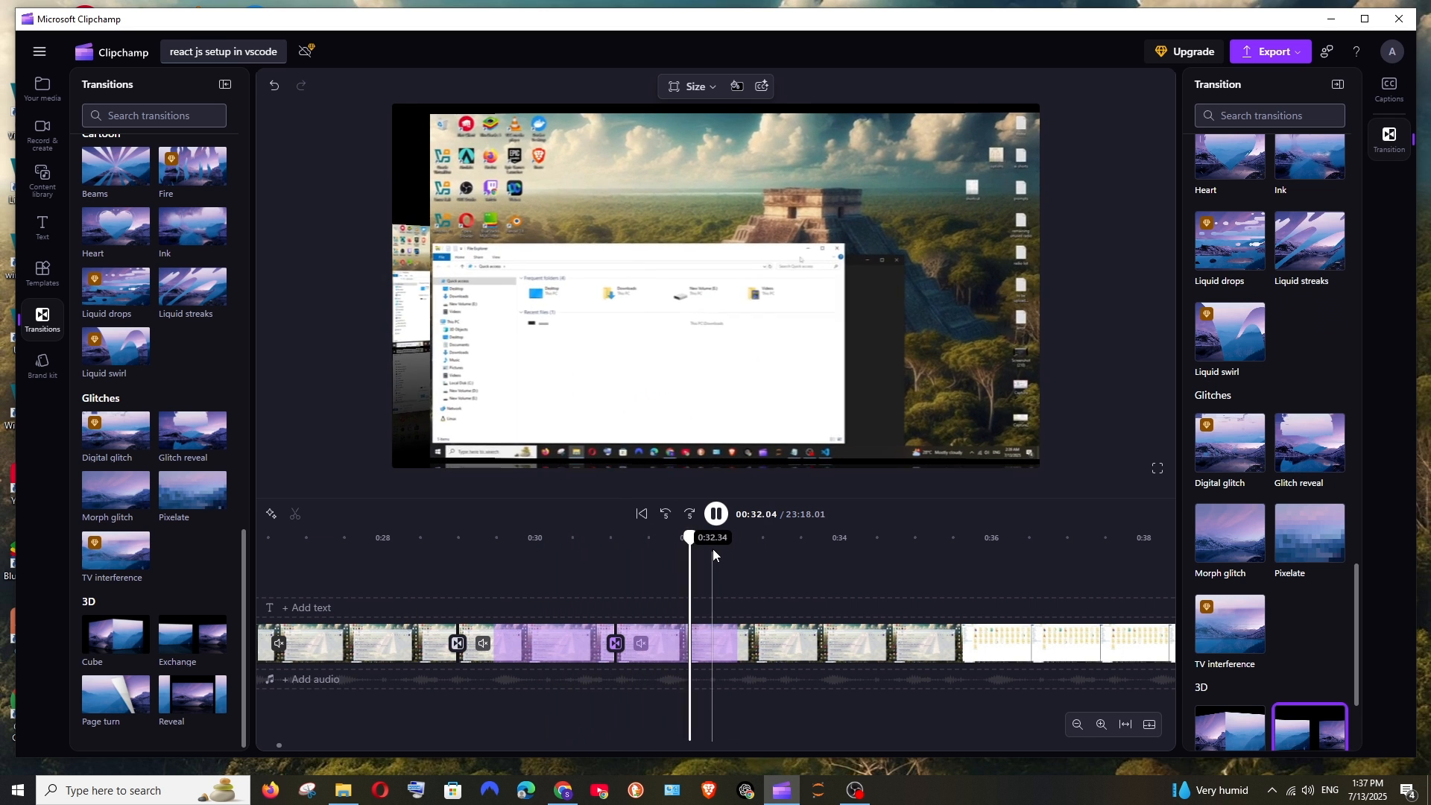
{"action": "scroll", "coordinate": [188, 489], "scroll_direction": "up", "scroll_amount": 10}
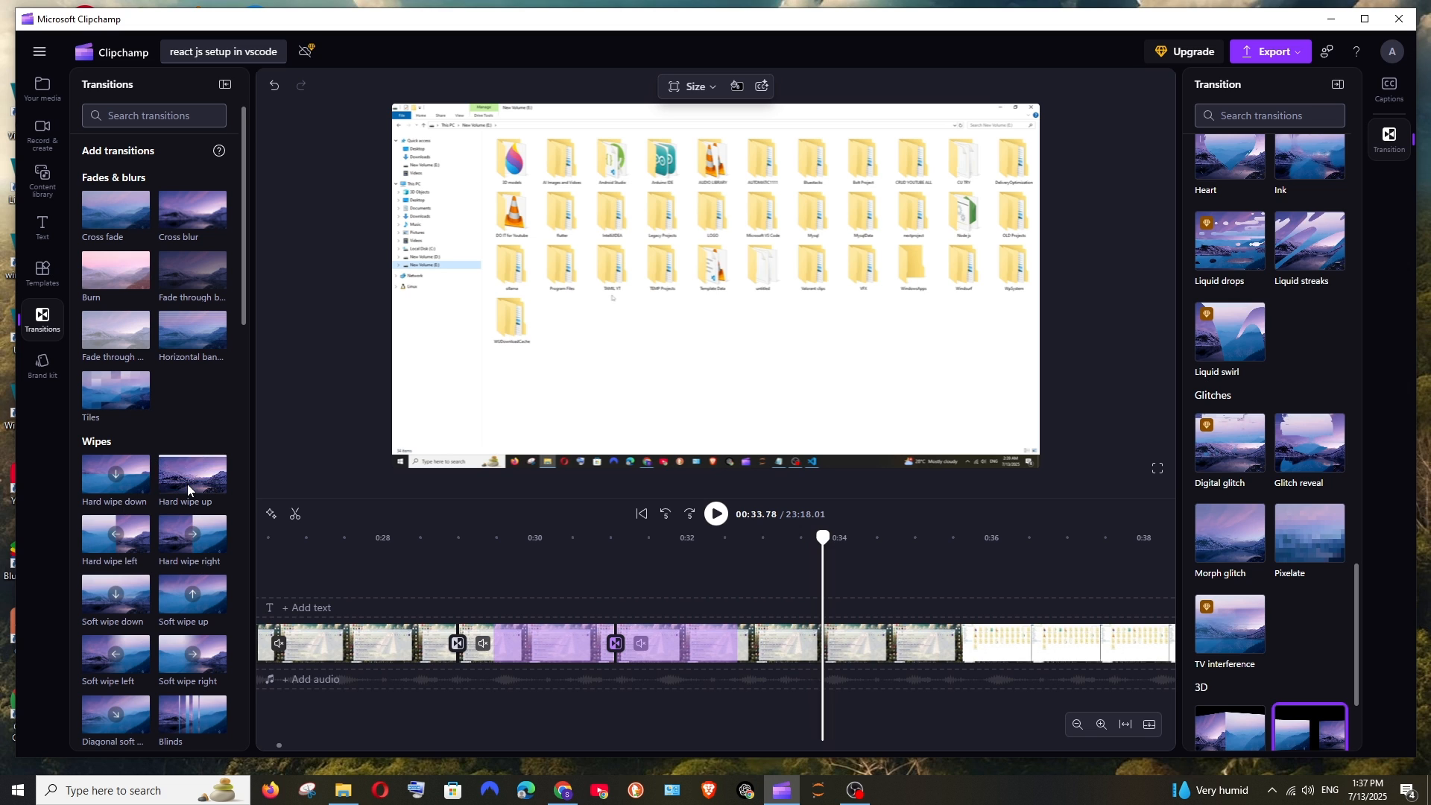